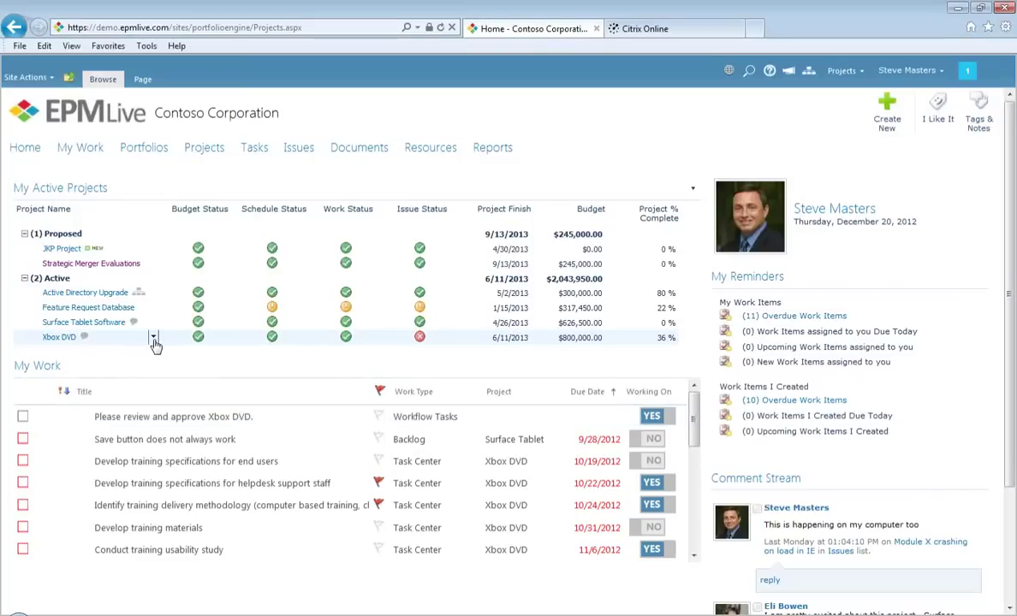
- Open the actions menu for the Xbox DVD project on the Contoso home dashboard
left_click(153, 338)
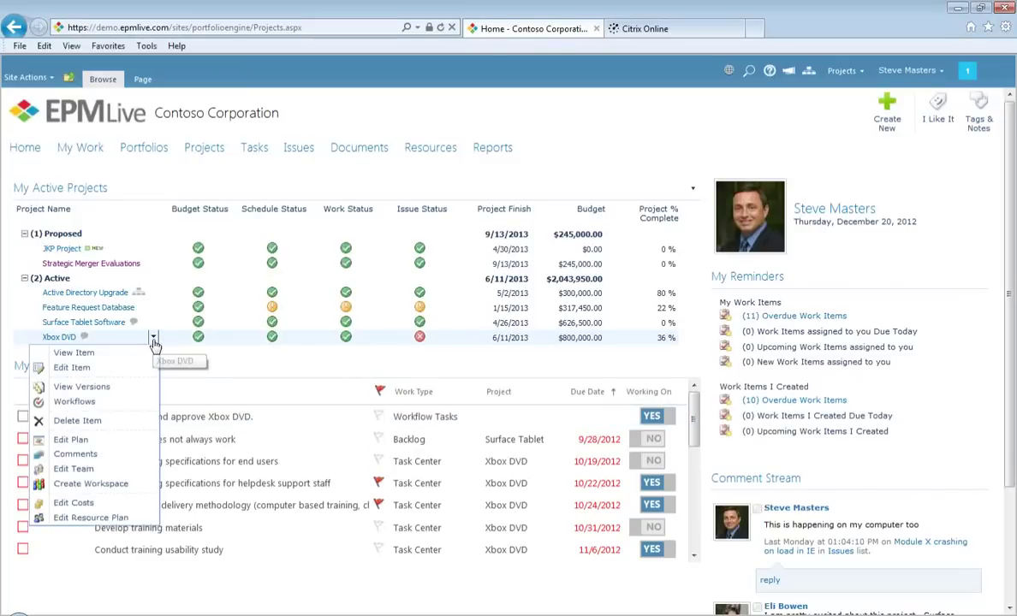
left_click(89, 458)
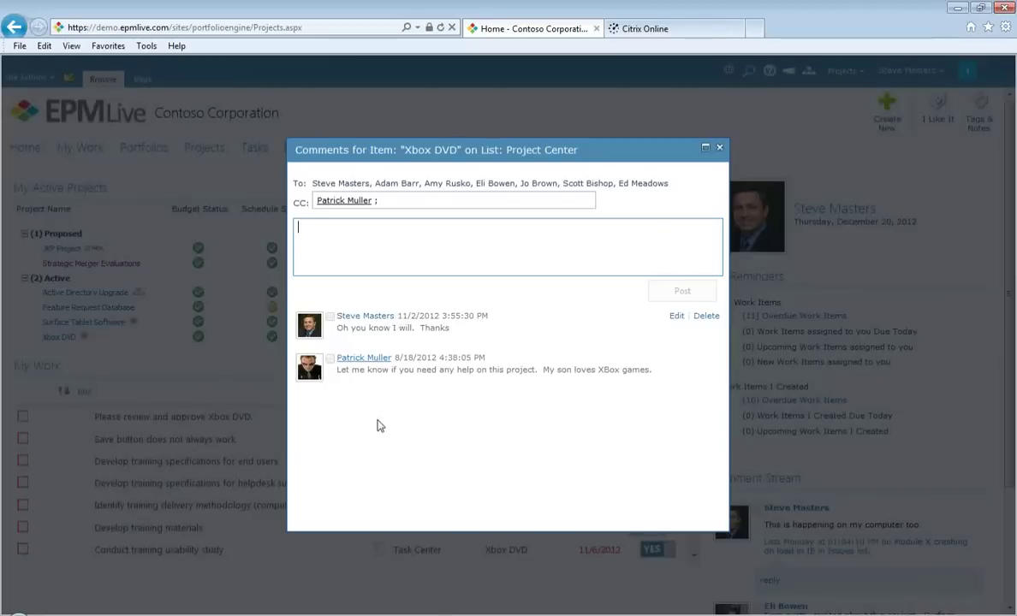
left_click(442, 272)
left_click(720, 149)
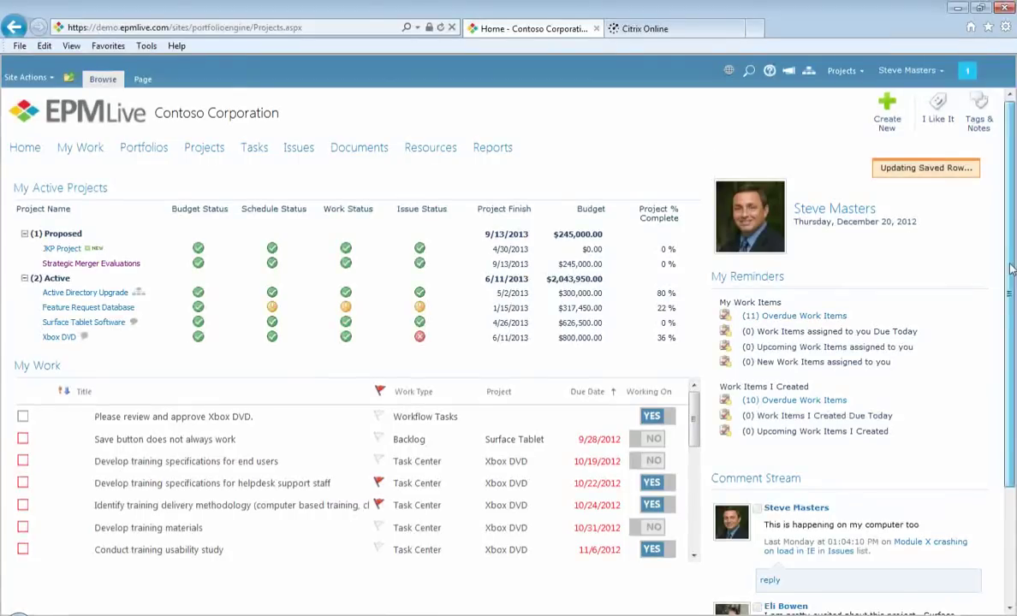
scroll(1010, 270, "down", 3)
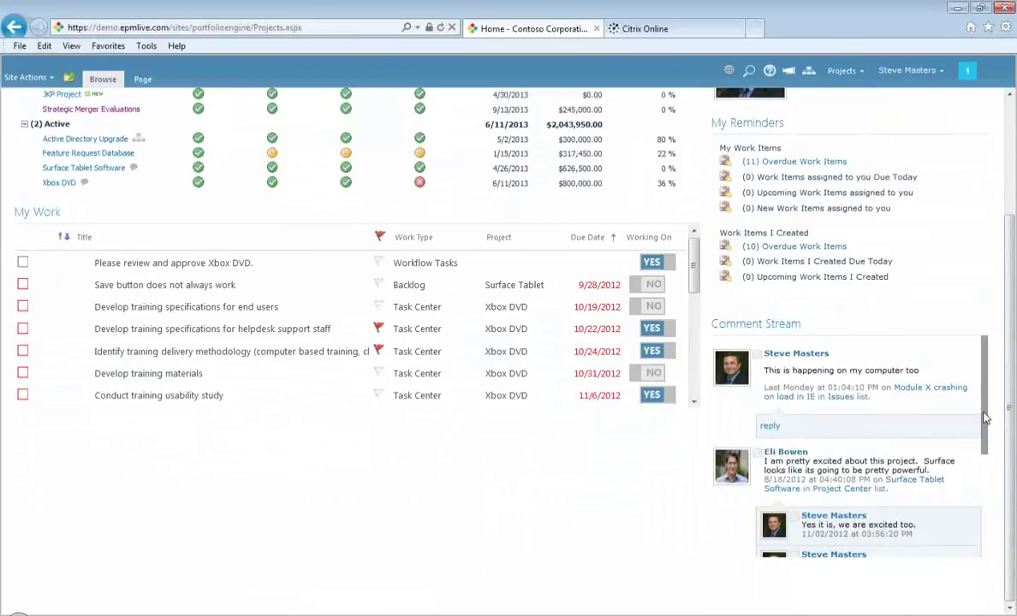
left_click_drag(986, 426, 977, 457)
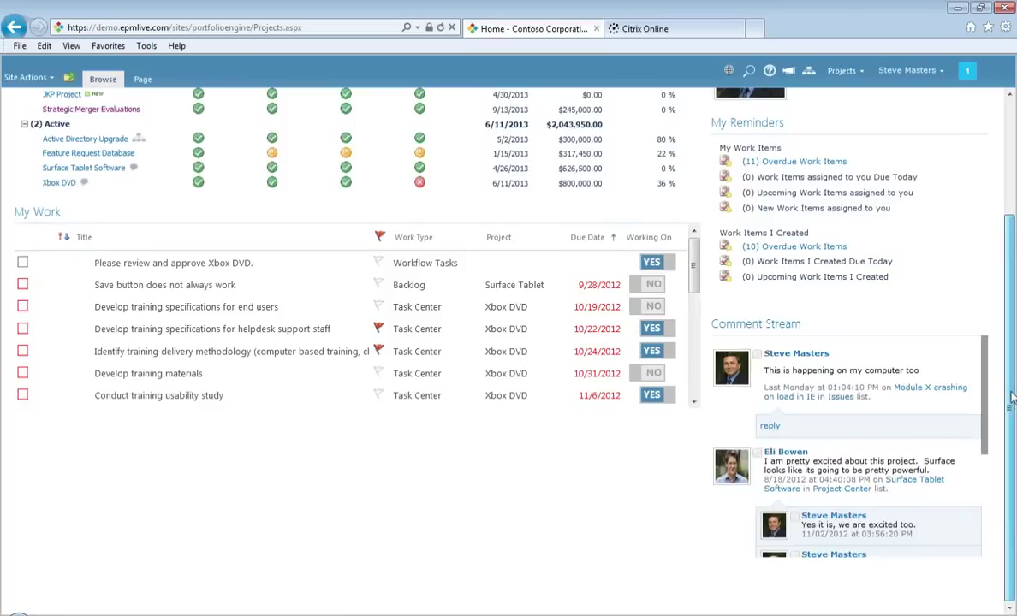
scroll(1011, 398, "up", 3)
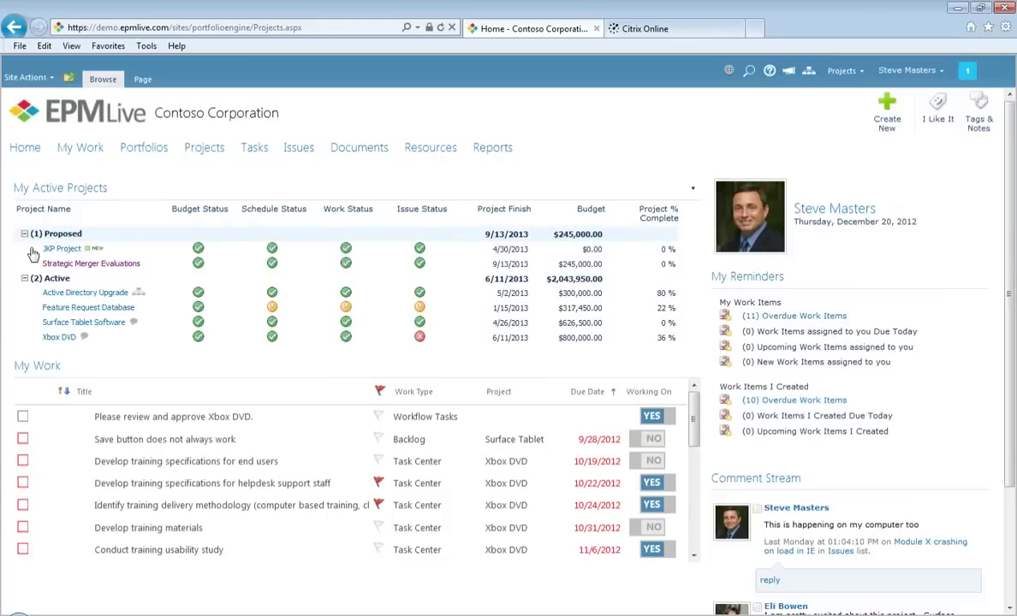
- Open JKP Project's actions menu and choose Edit Resource Plan
left_click(154, 249)
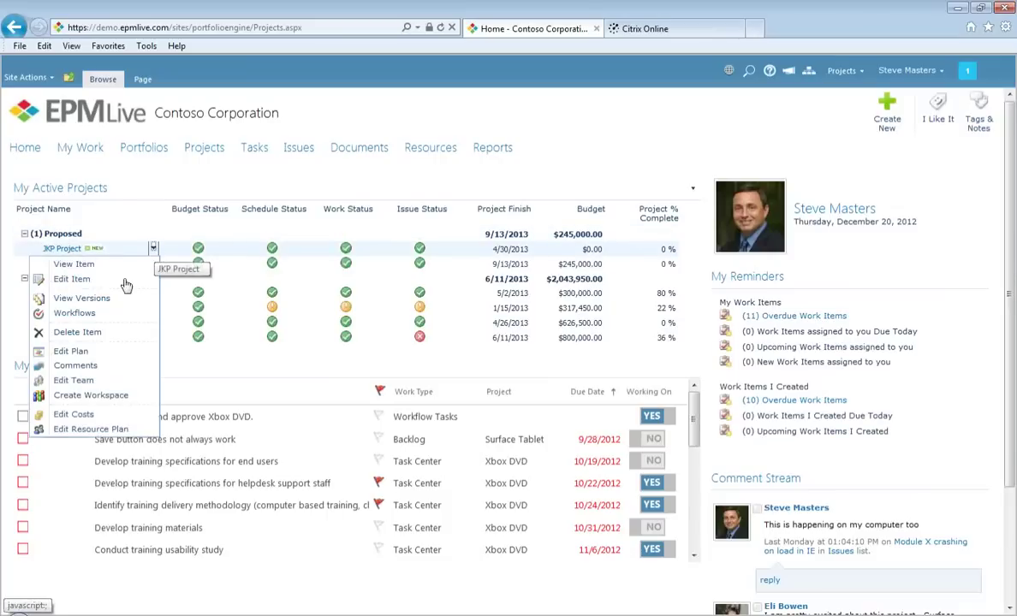
left_click(91, 430)
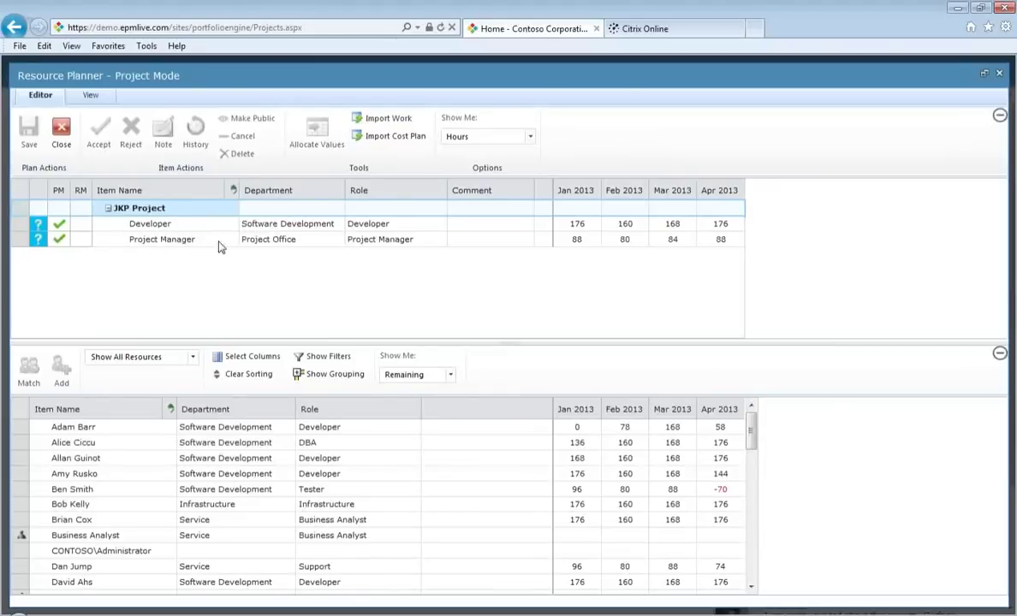
- Switch the JKP resource plan to show FTE and select the Project Manager row
left_click(531, 137)
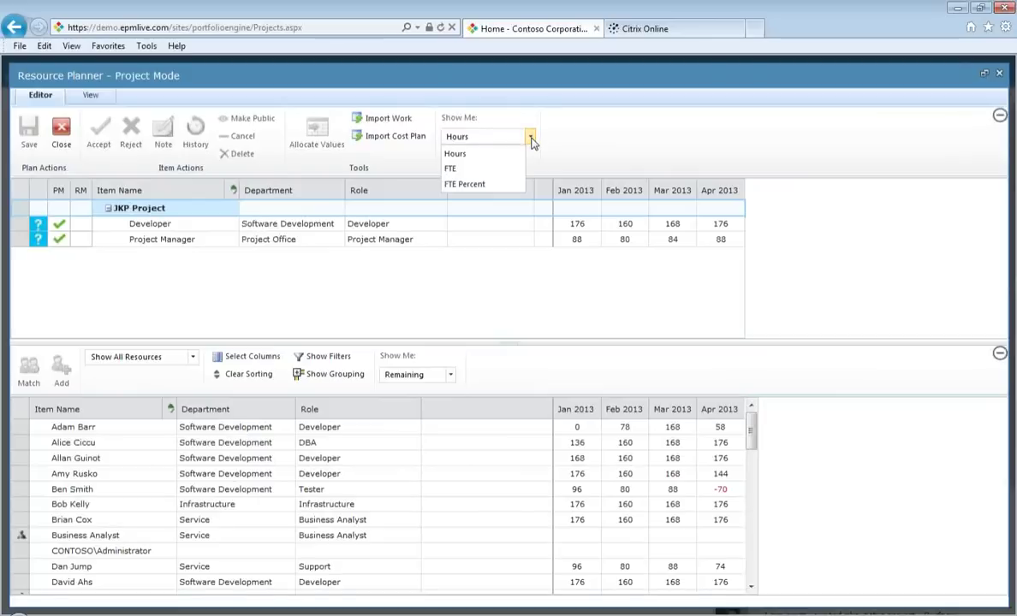
left_click(458, 170)
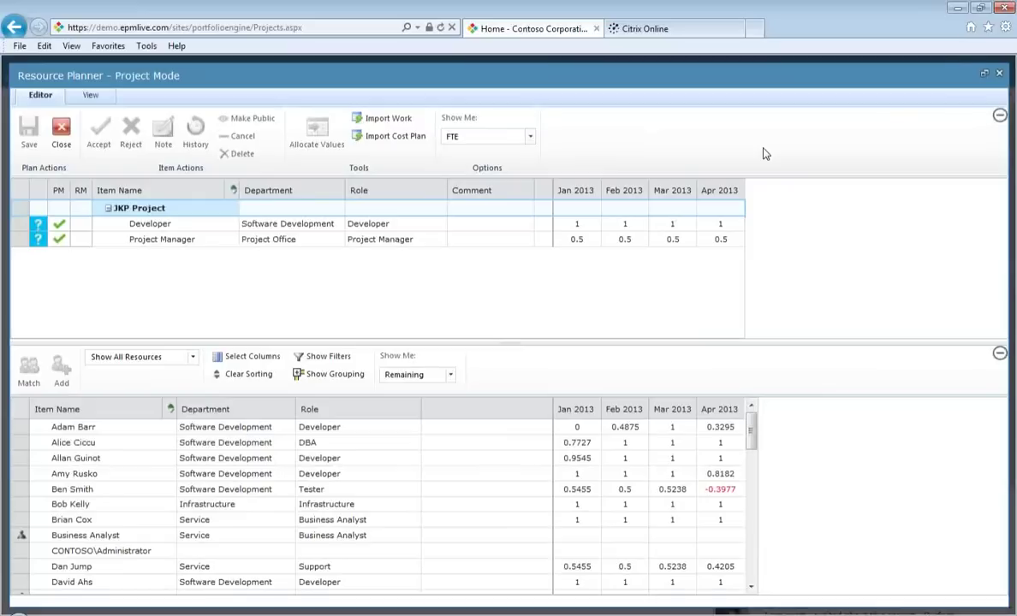
left_click(211, 241)
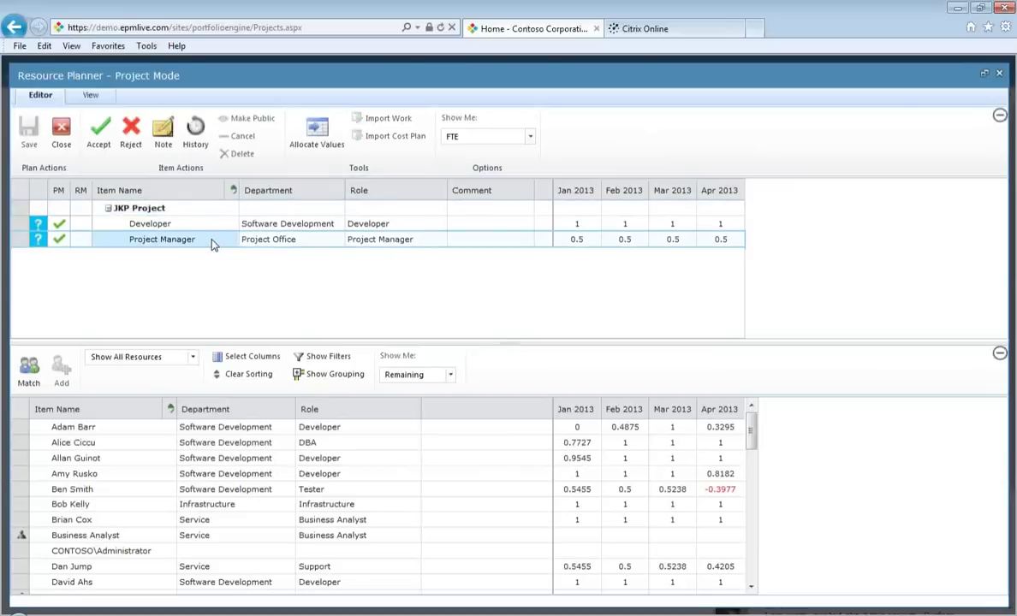
- Match resources and replace the Project Manager requirement with the top-matching Project Office manager
left_click(29, 374)
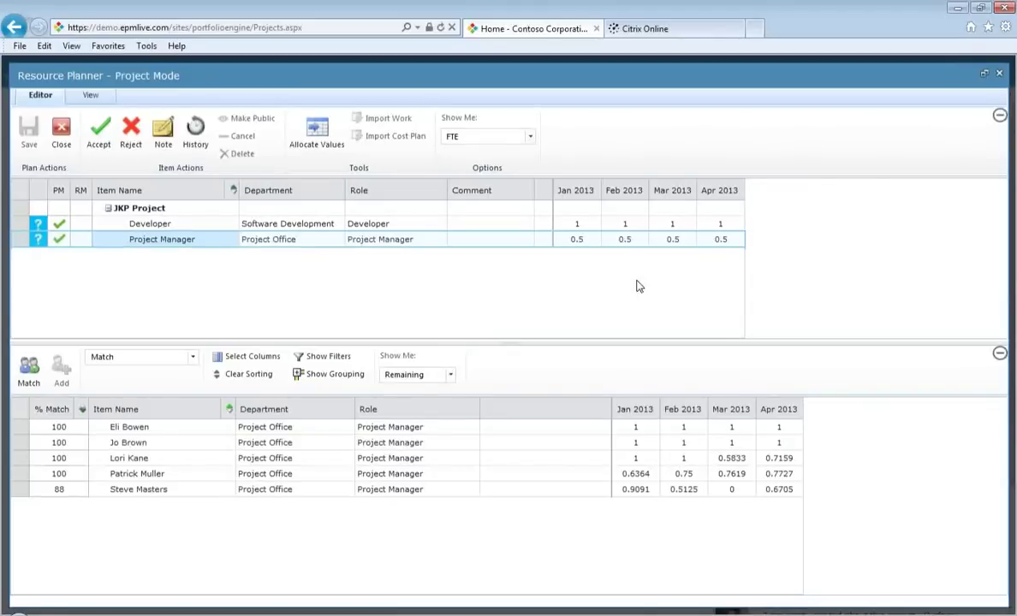
left_click(42, 431)
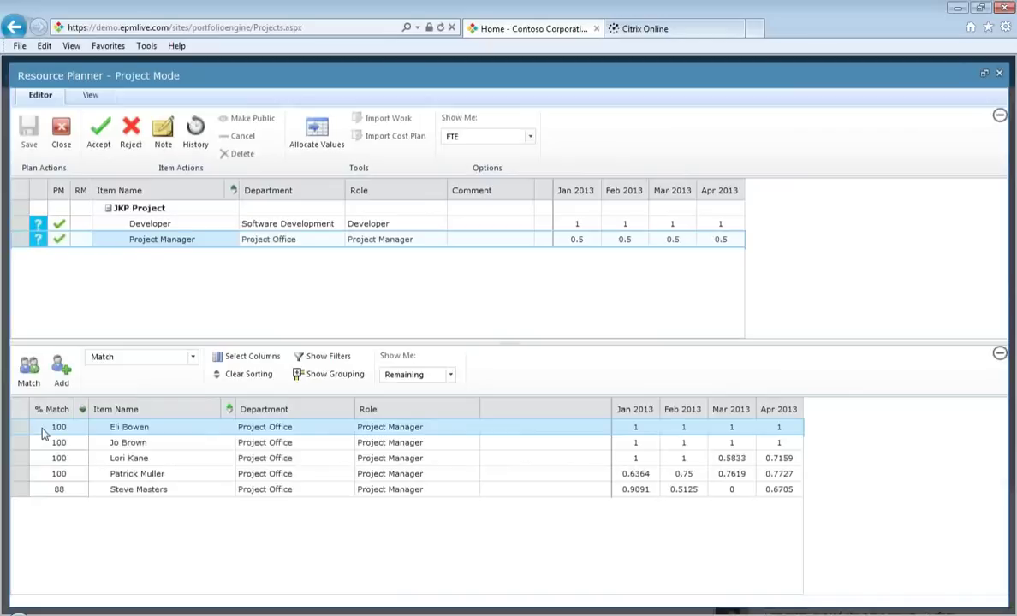
left_click_drag(42, 431, 116, 242)
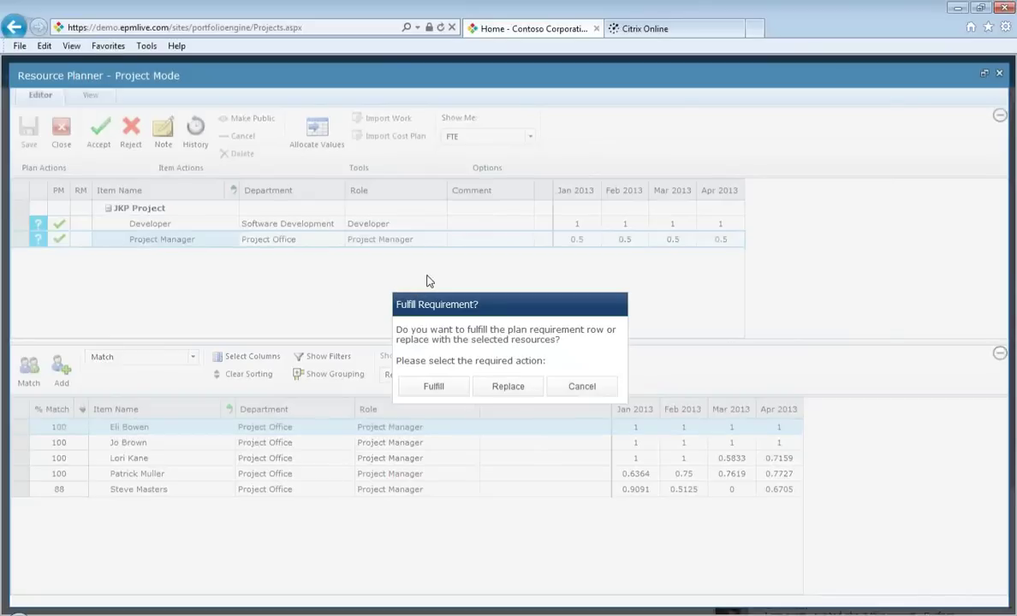
left_click(509, 388)
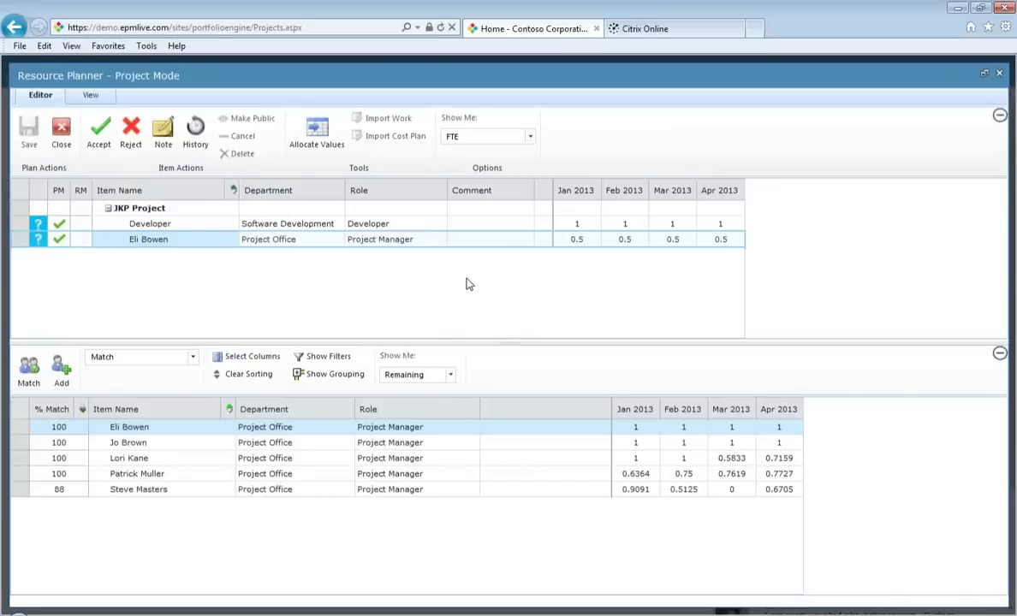
left_click(108, 226)
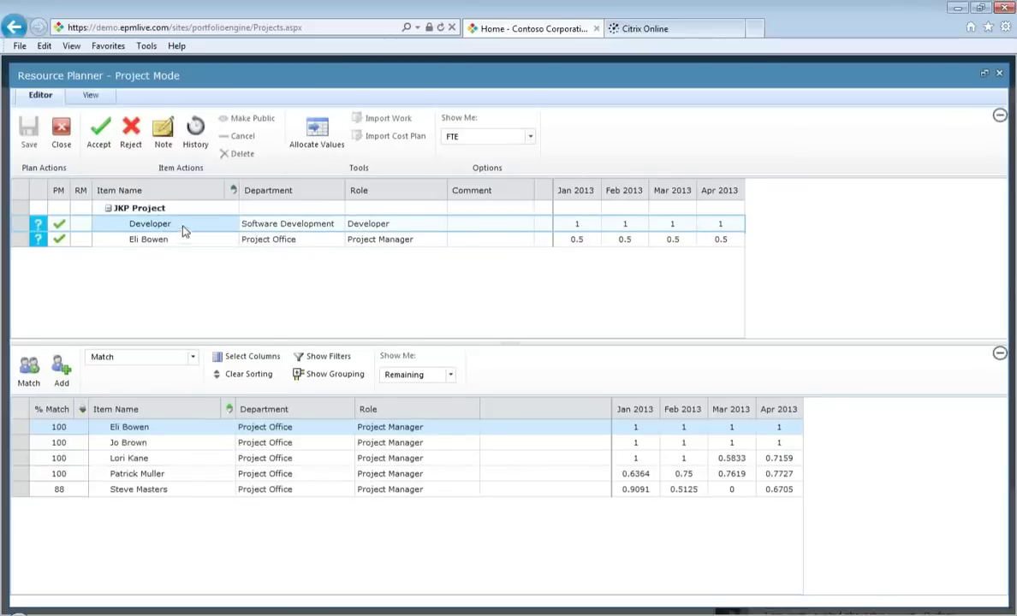
- Match developers and fulfill the Developer requirement with the top-matching developer
left_click(28, 370)
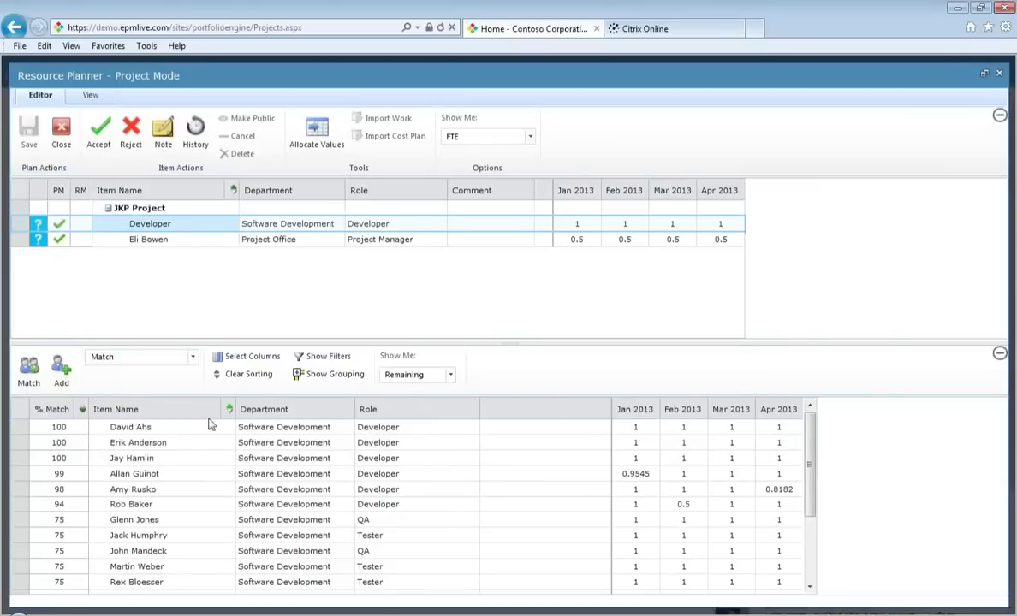
left_click(24, 433)
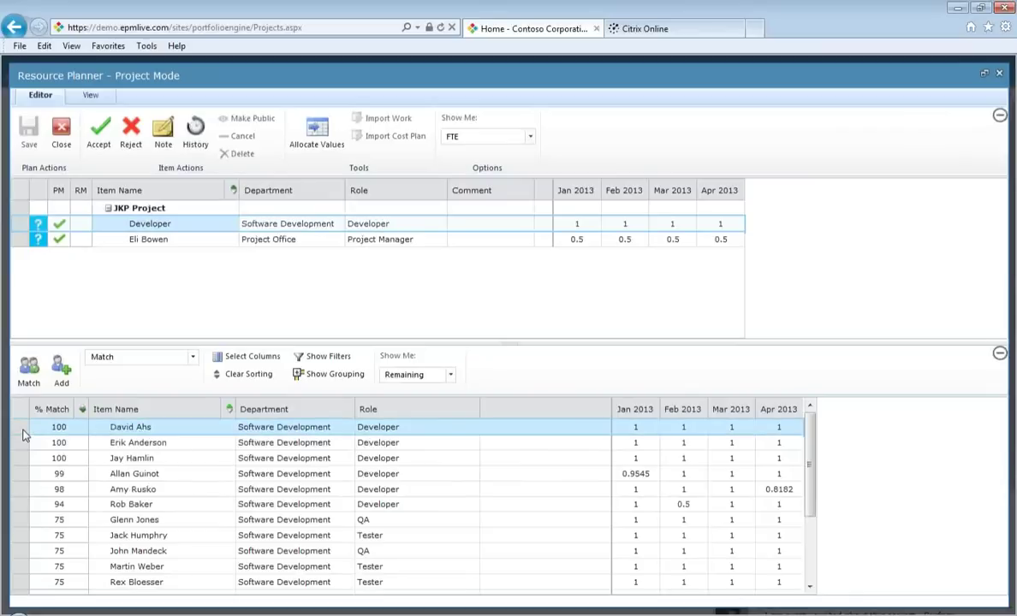
left_click_drag(24, 435, 103, 213)
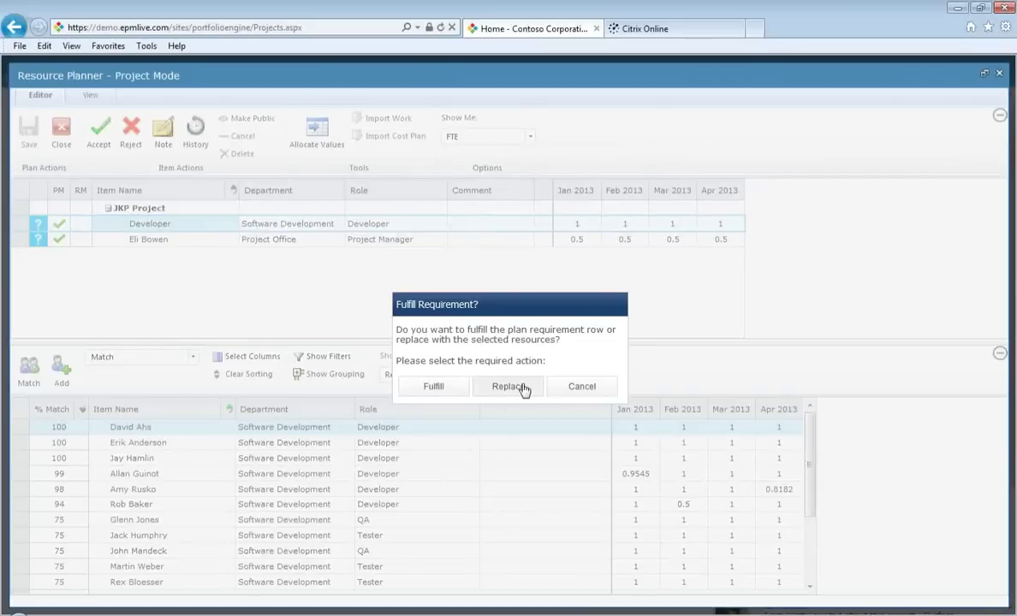
left_click(435, 387)
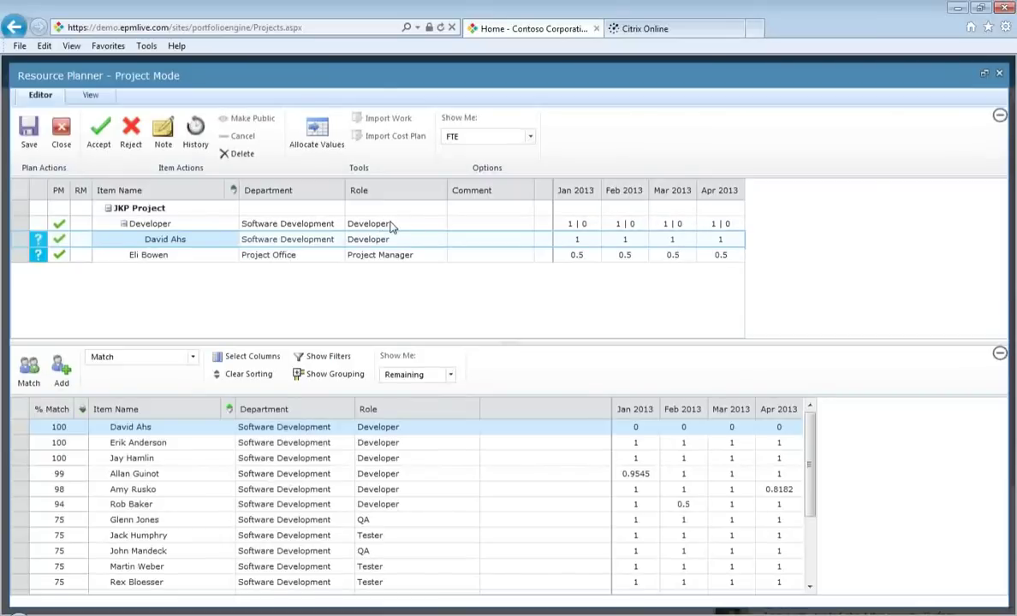
- Split the Developer requirement with the second matched developer and check the 0.5 FTE month cells
left_click(25, 445)
left_click_drag(26, 449, 125, 247)
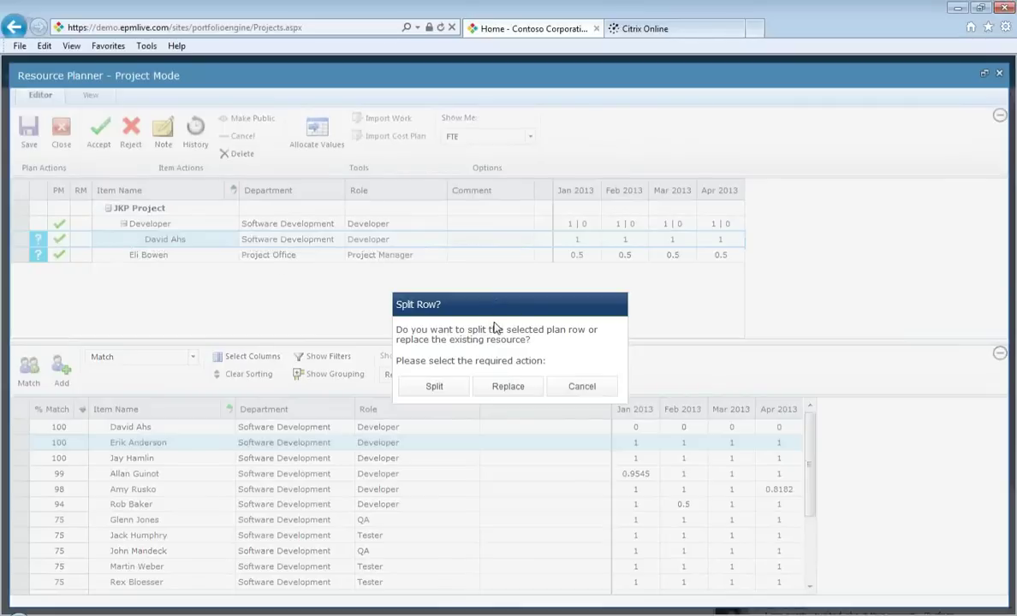
left_click(435, 389)
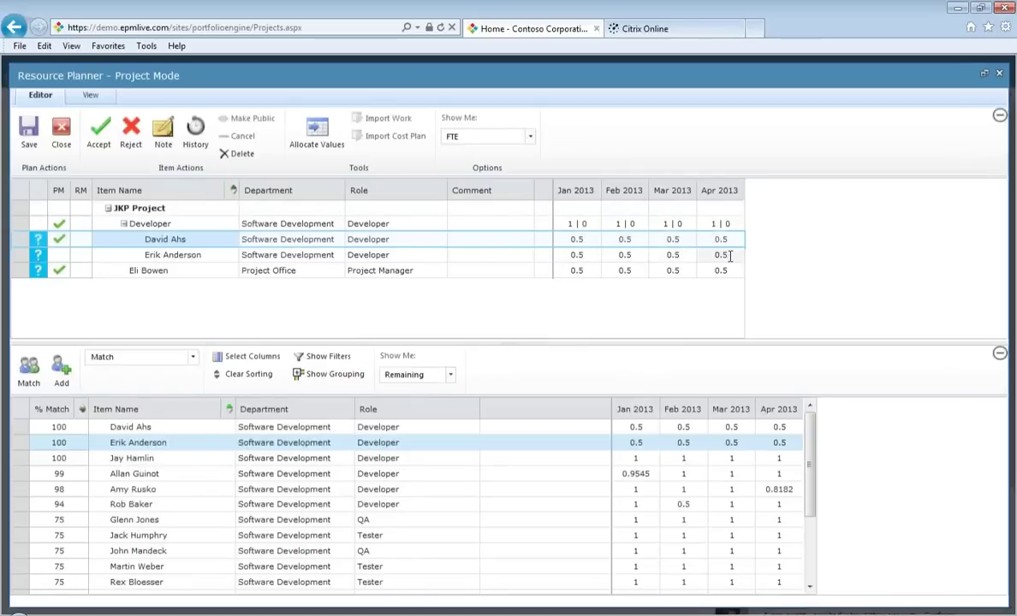
left_click(629, 240)
left_click(673, 240)
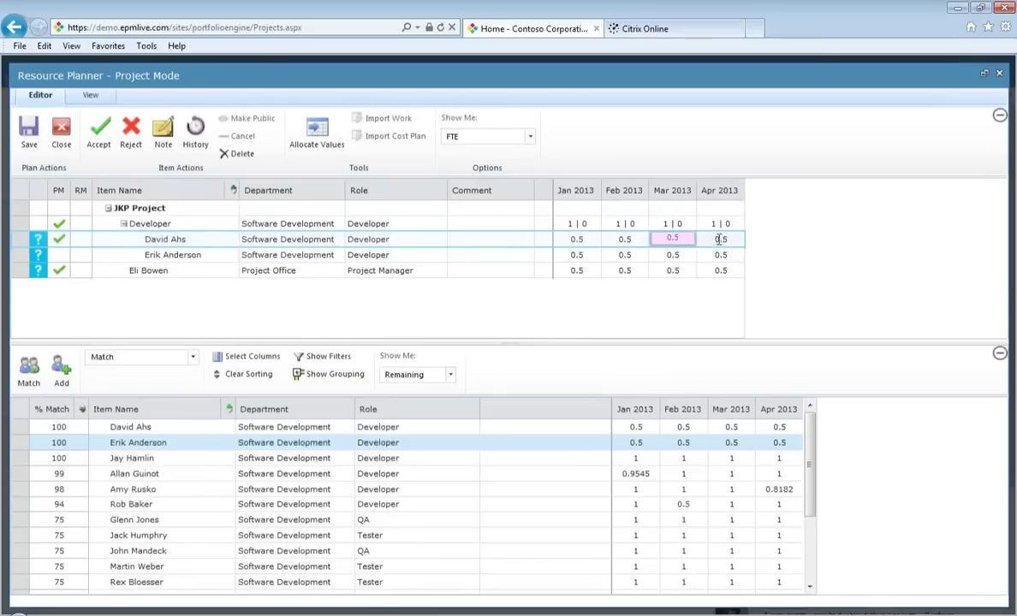
left_click(721, 240)
left_click(718, 255)
left_click(685, 255)
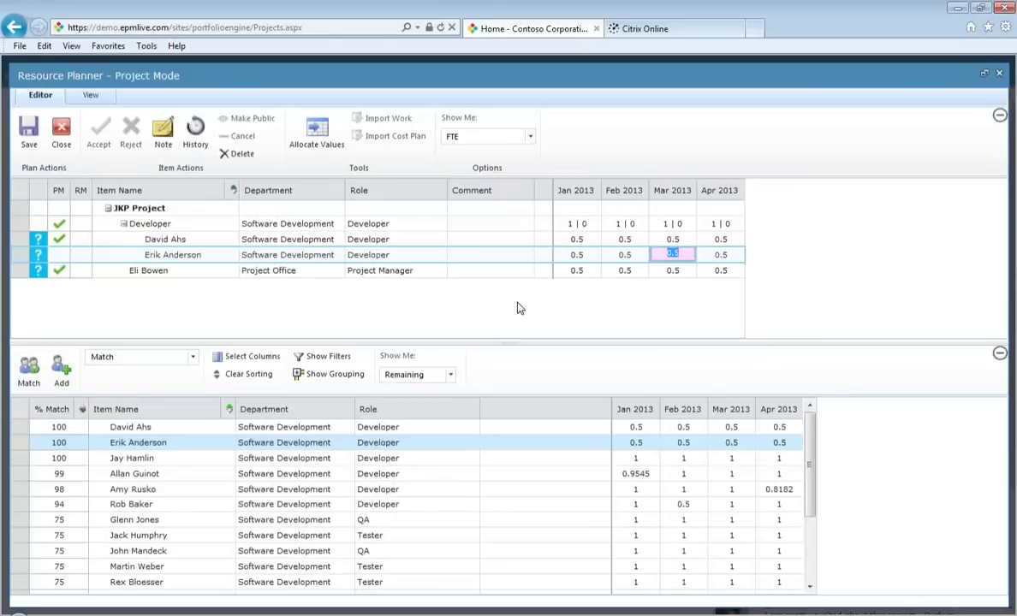
- Close the resource plan without saving and go to the Project Center
left_click(61, 129)
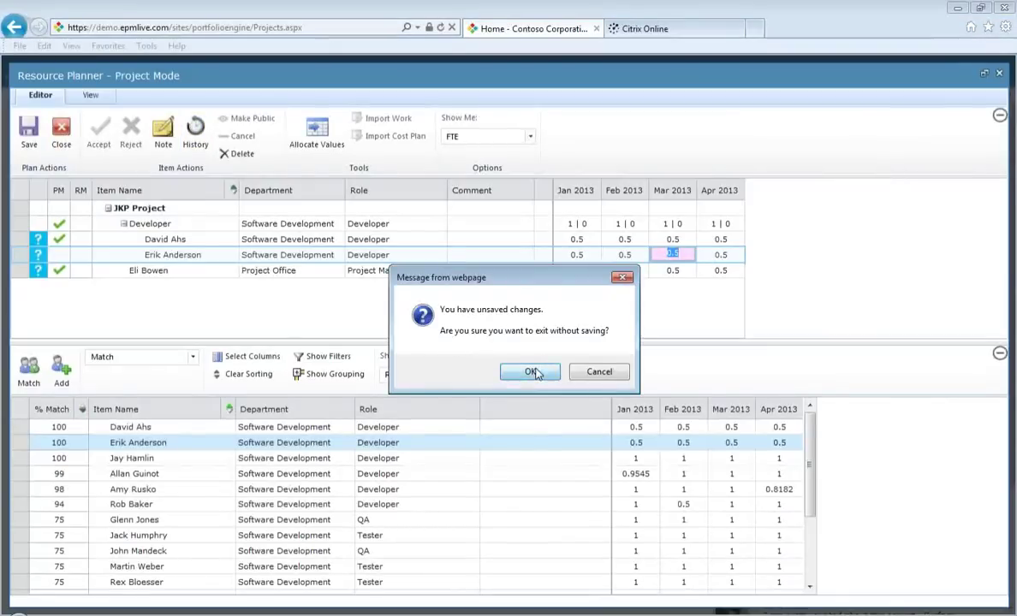
key("Return")
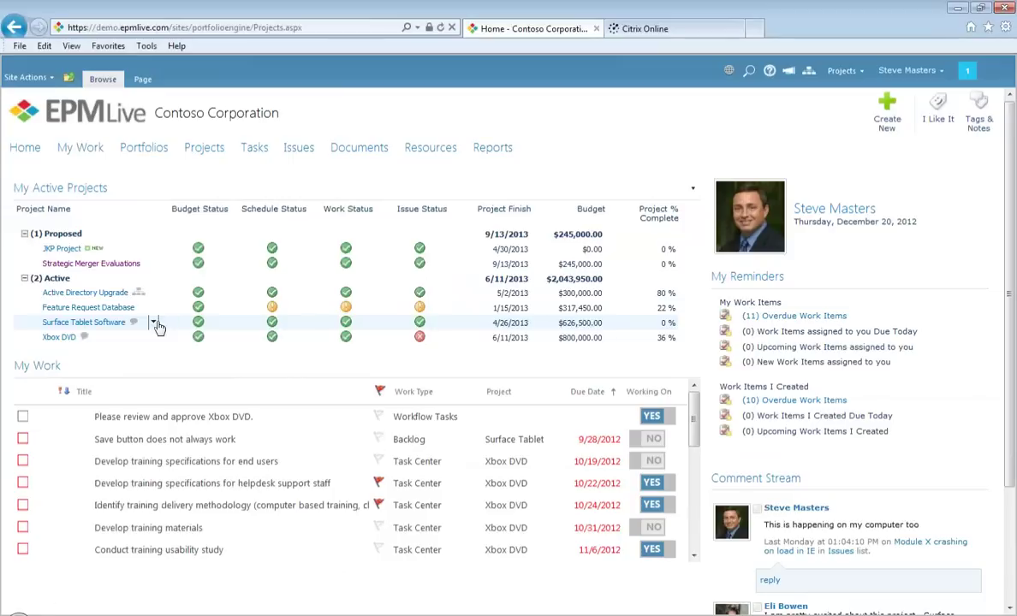
left_click(203, 151)
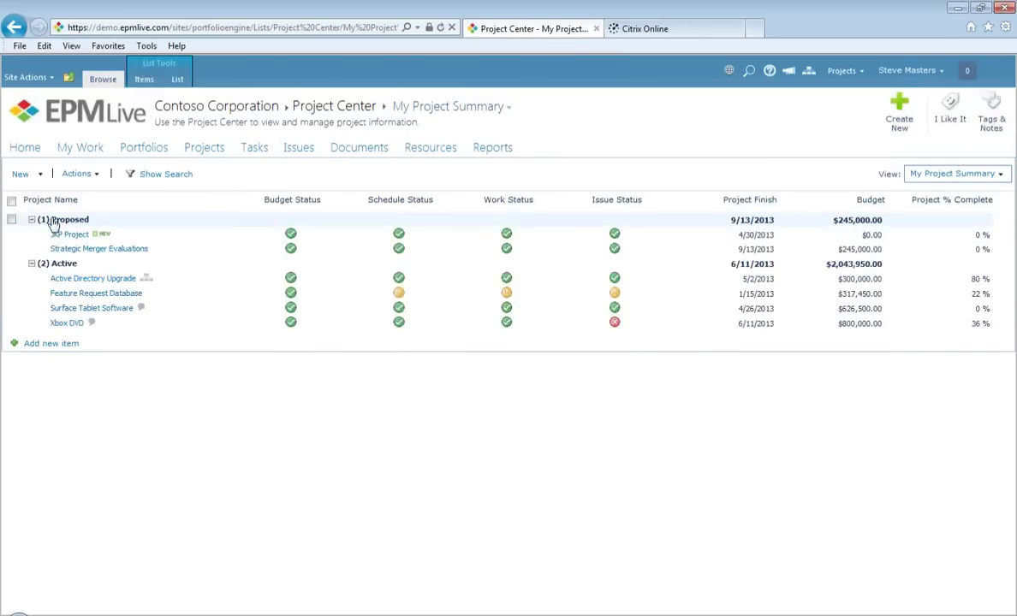
- Select all projects in My Project Summary and launch the Resource Analyzer
left_click(12, 202)
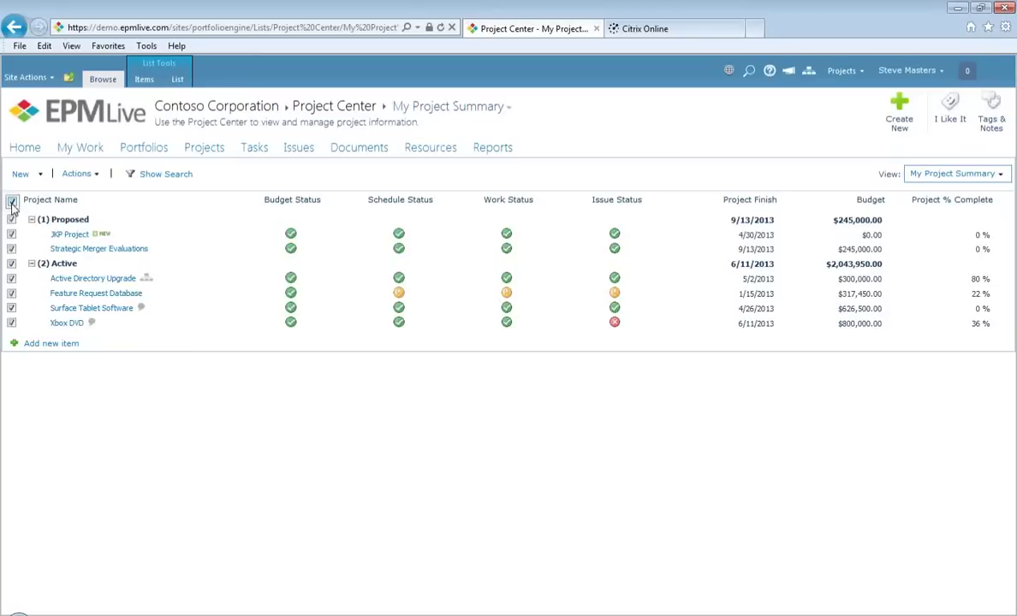
left_click(399, 233)
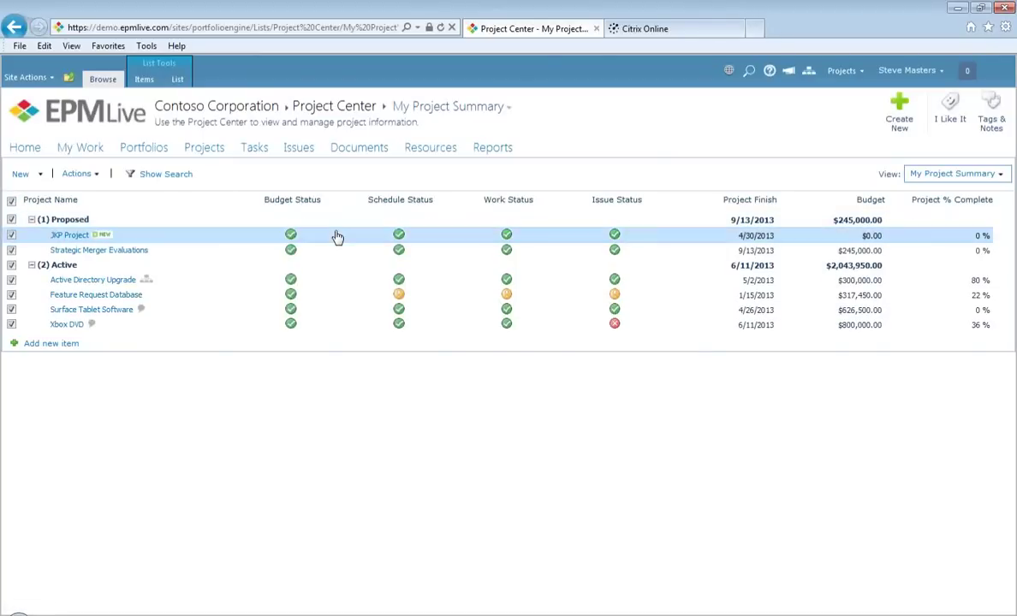
left_click(12, 199)
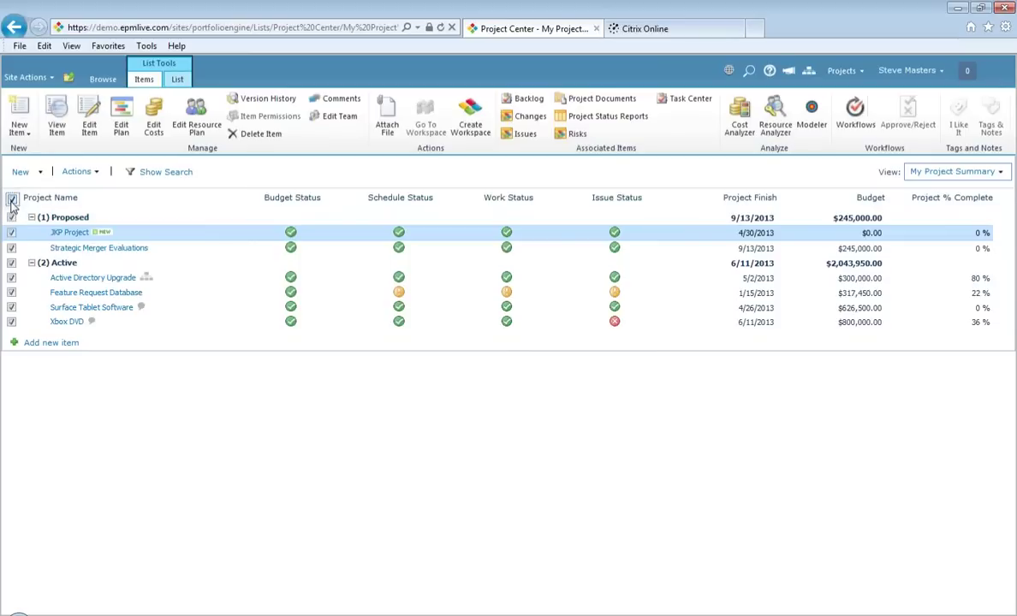
left_click(778, 119)
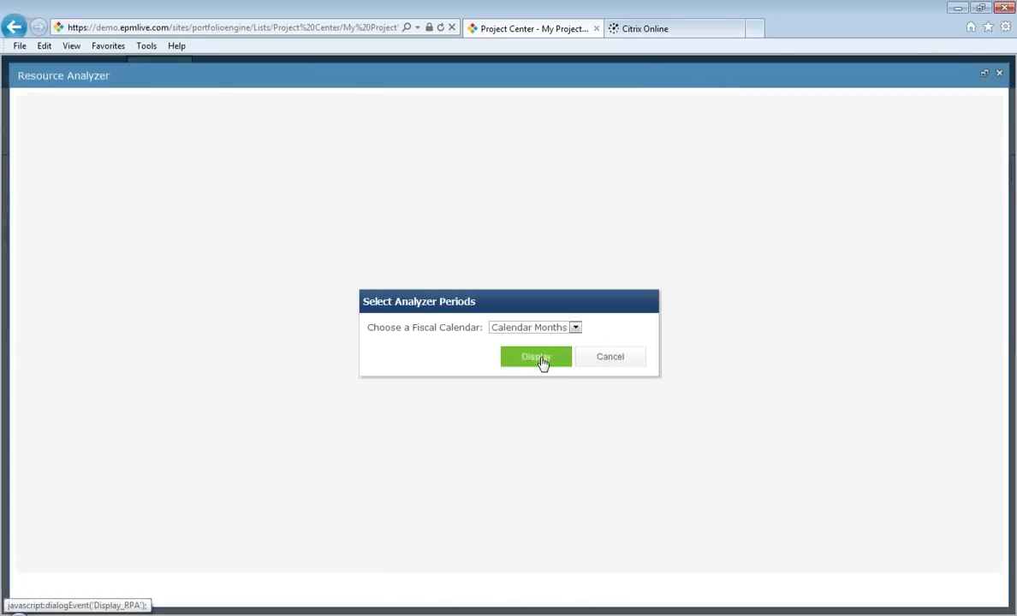
- Display the analyzer by Calendar Months, then expand and collapse the Active Directory row
left_click(537, 357)
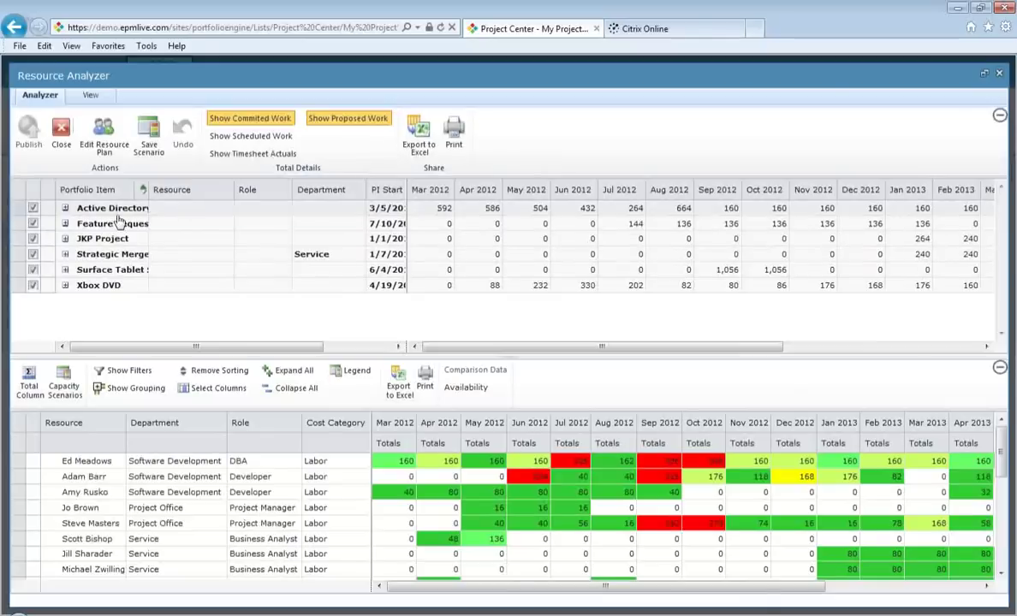
left_click(65, 209)
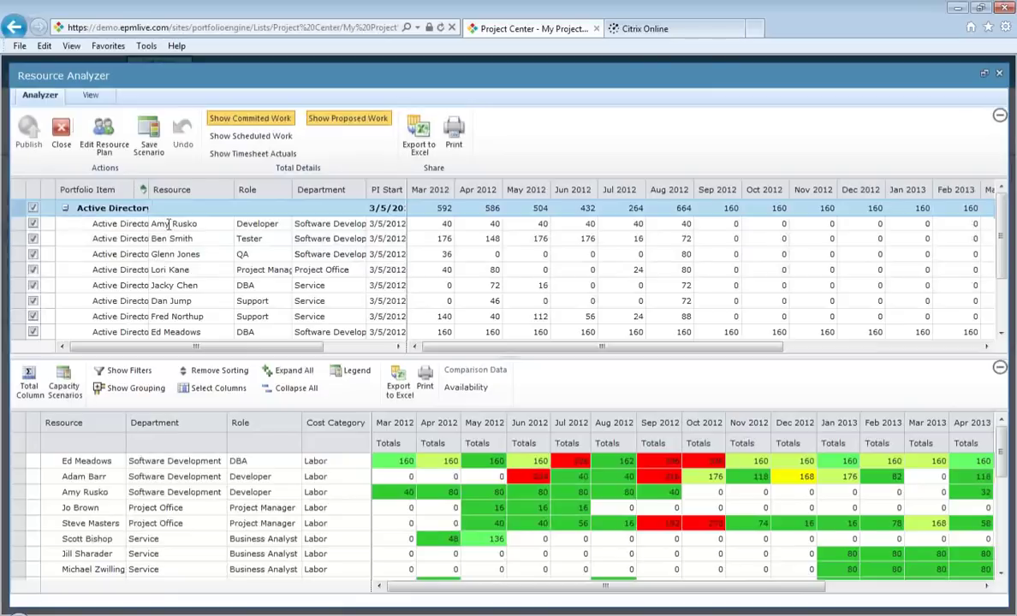
left_click(65, 209)
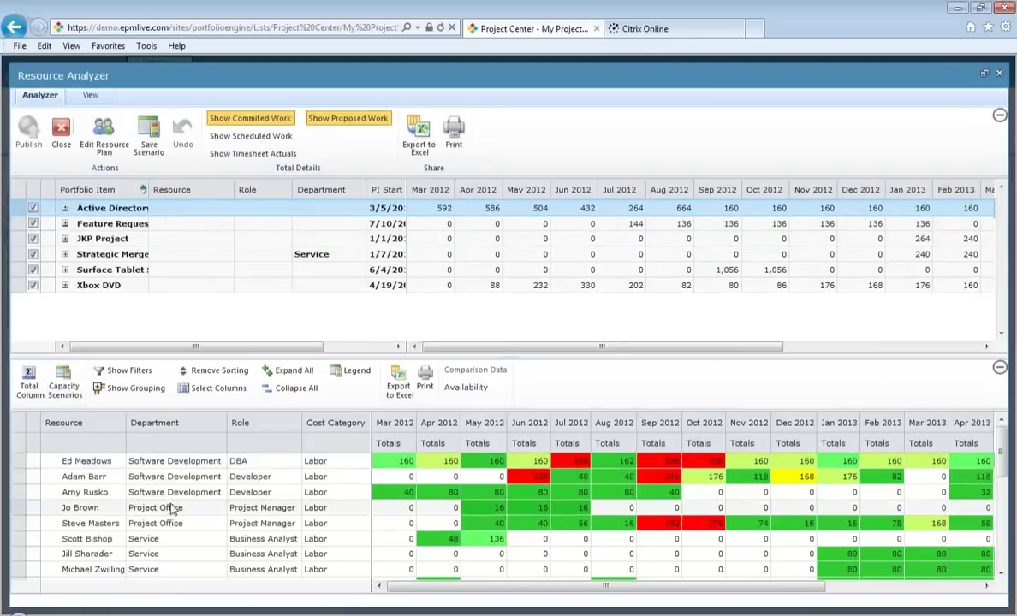
- Add Actual Work to the totals column configuration
left_click(29, 383)
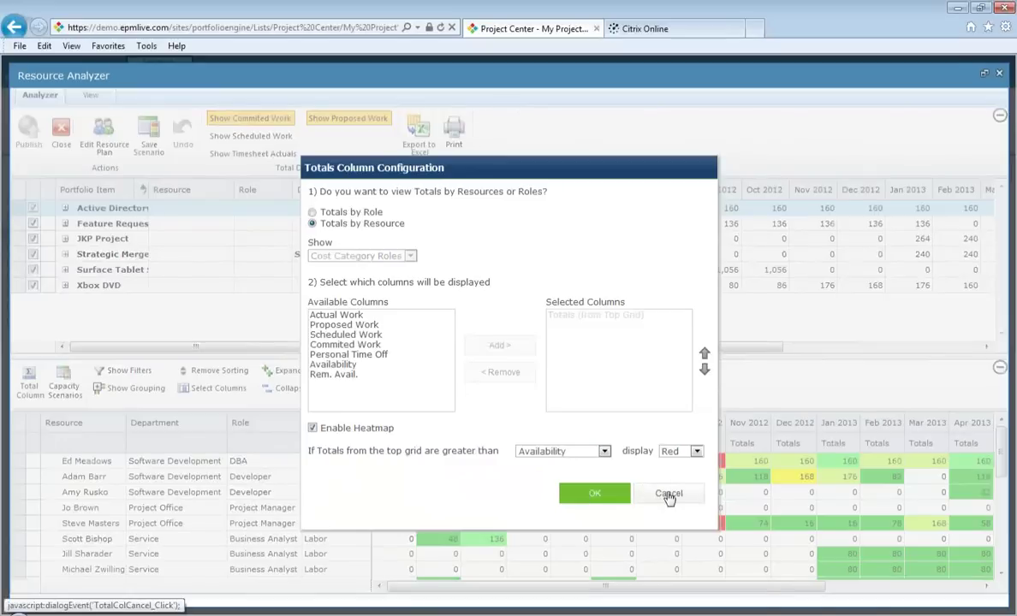
left_click(326, 317)
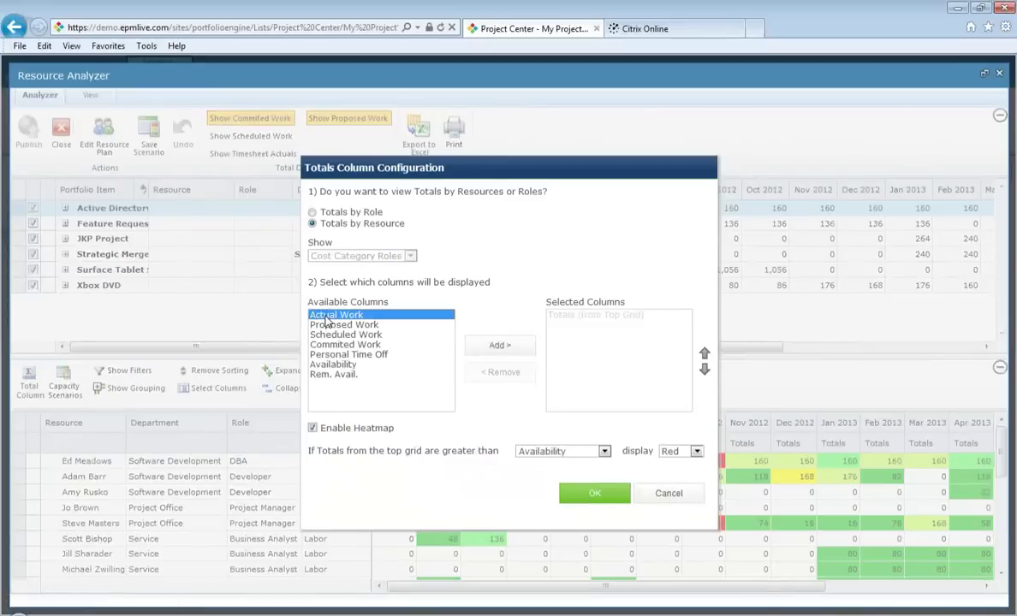
left_click(517, 350)
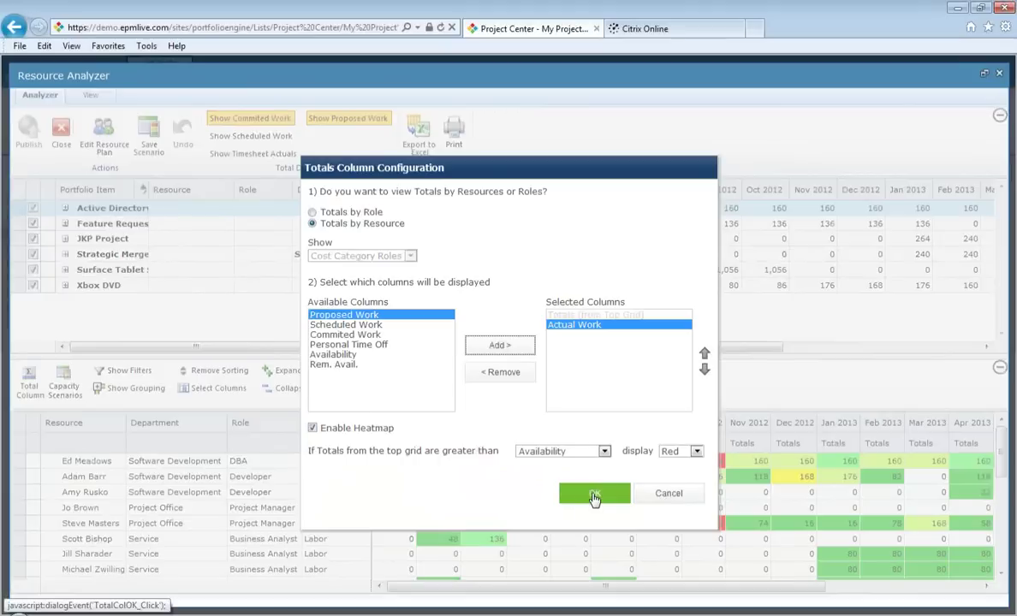
left_click(593, 497)
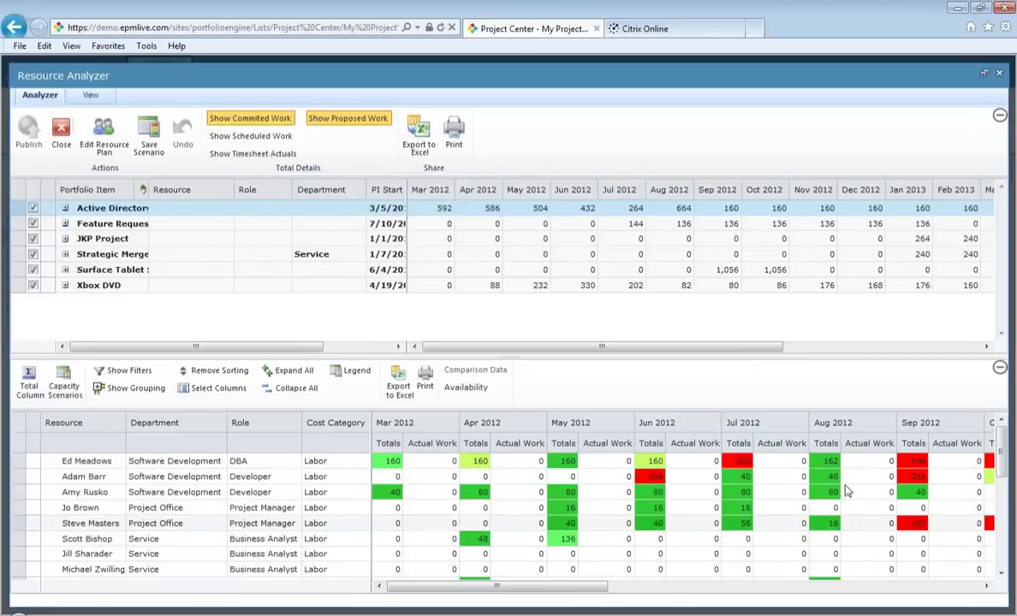
- Remove Actual Work from the totals columns and reopen the column configuration
left_click(29, 387)
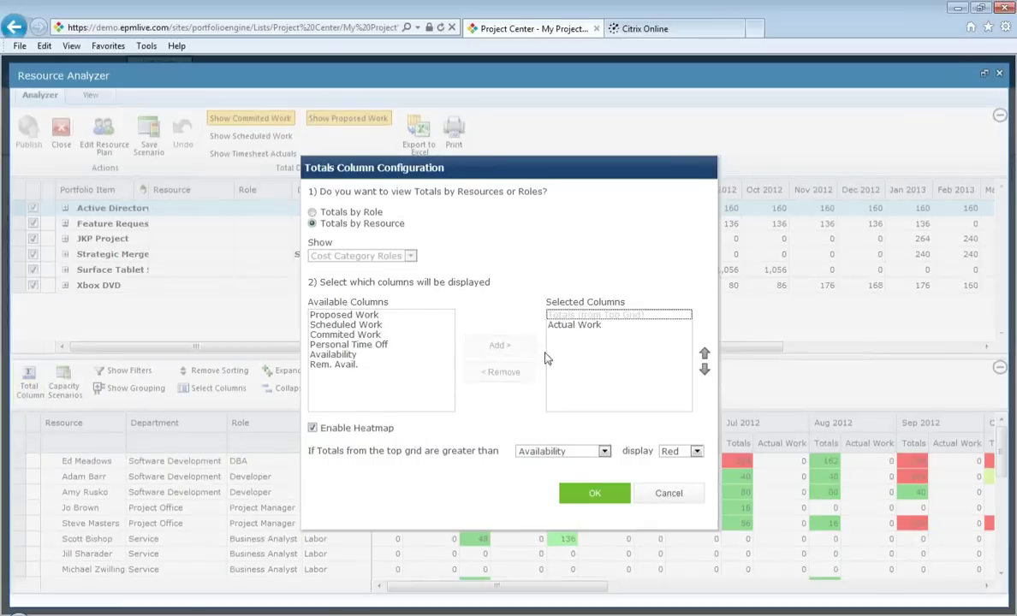
left_click(579, 325)
left_click(500, 373)
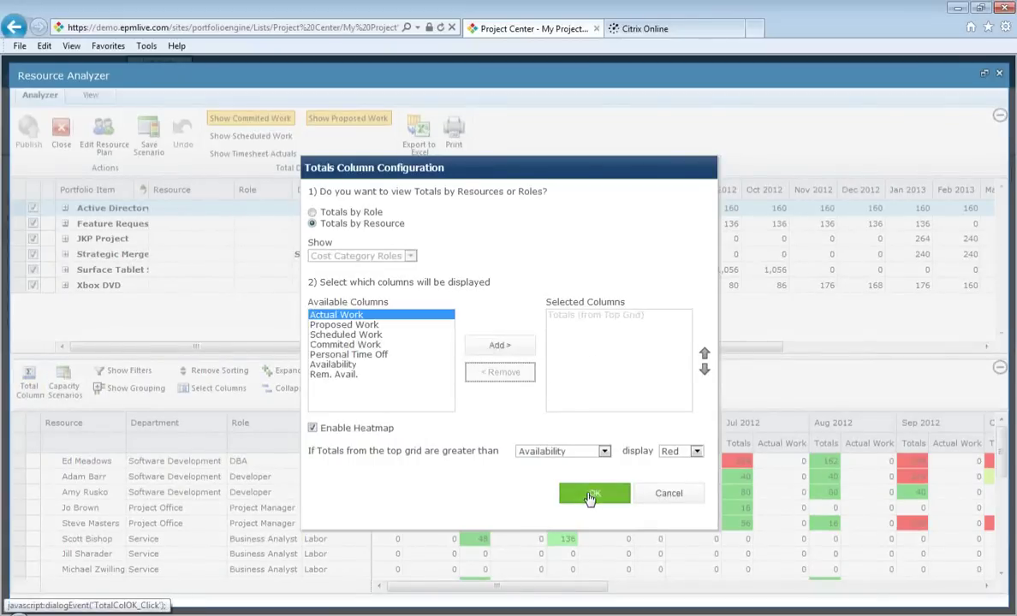
left_click(593, 494)
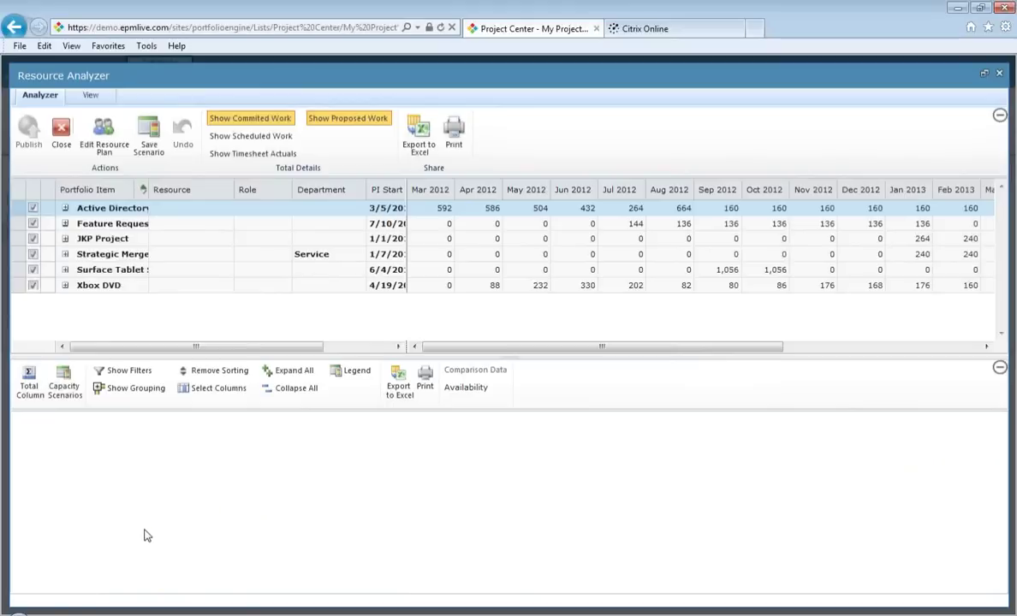
left_click(28, 383)
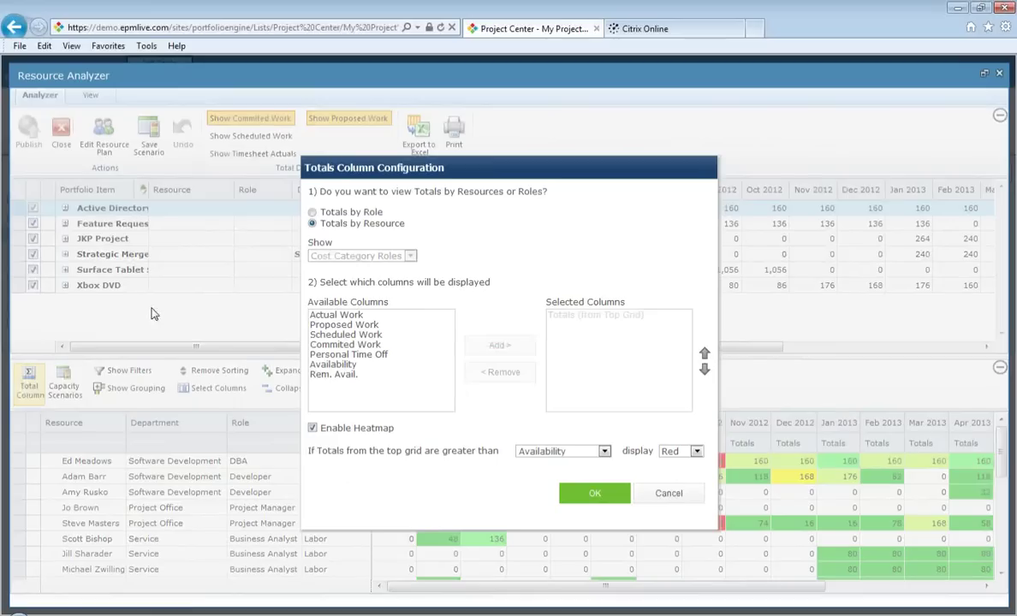
- Set the Totals Column Configuration to Totals by Role
left_click(313, 213)
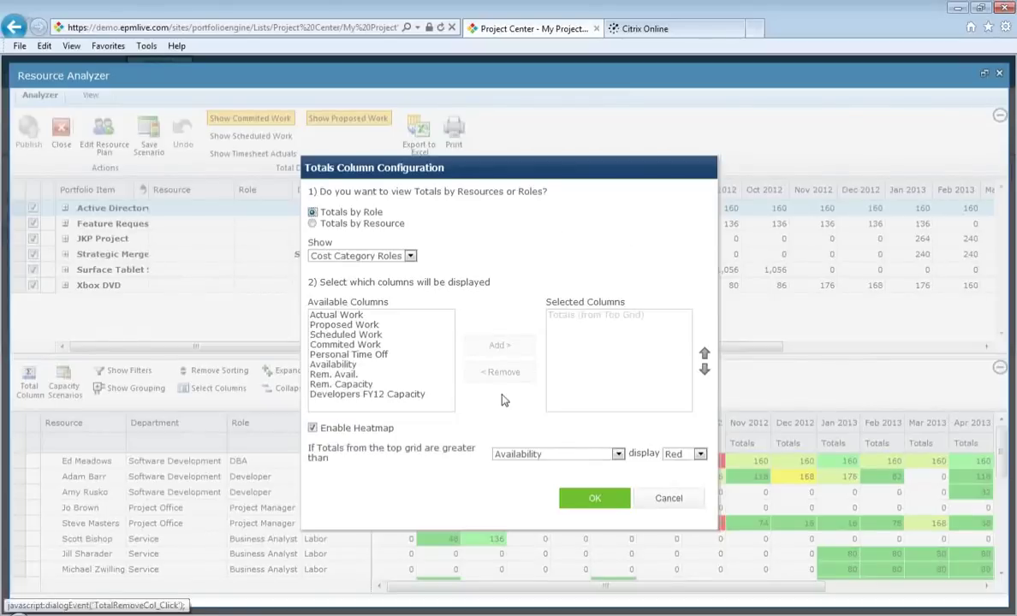
left_click(591, 498)
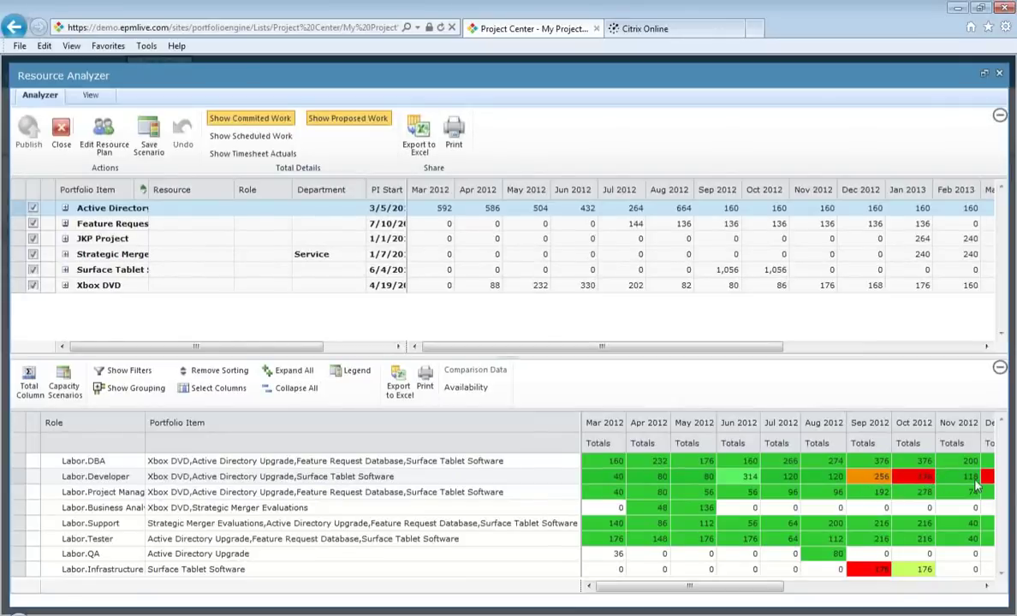
- Expand Active Directory, try dragging a resource's and the group's Mar 2012 hours, then close
left_click(66, 209)
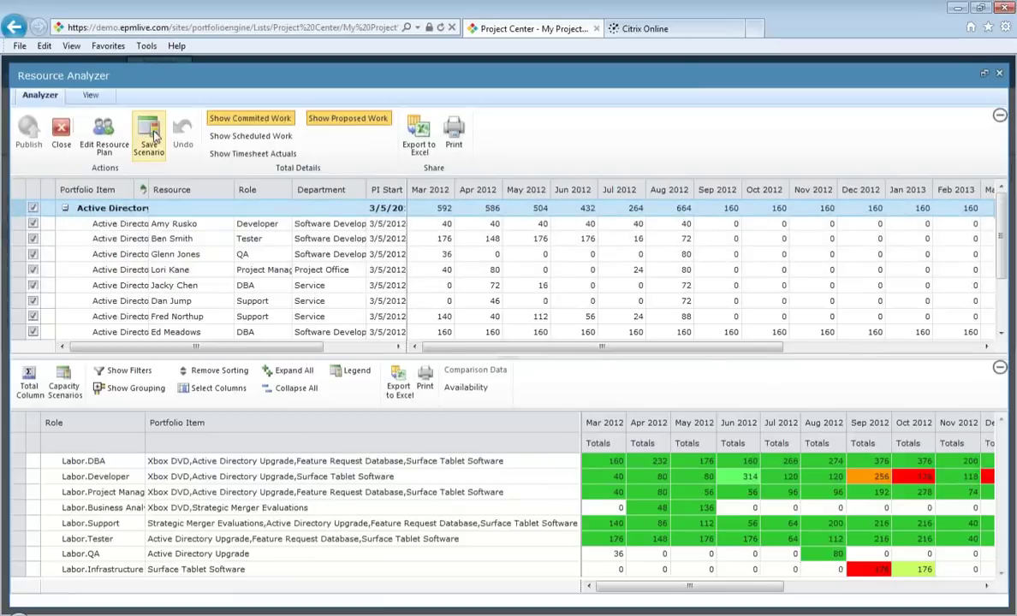
left_click(443, 224)
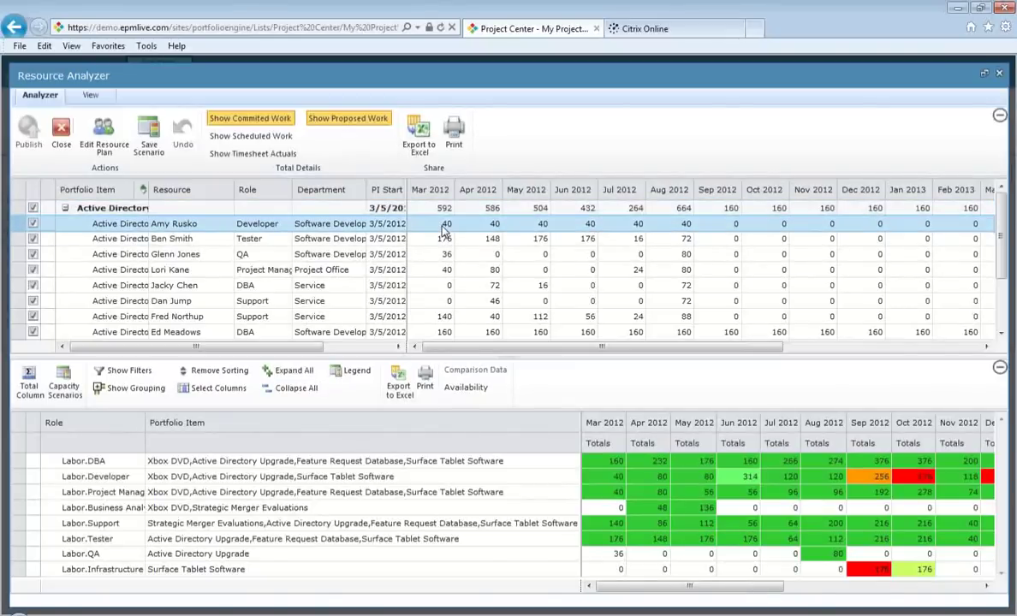
left_click_drag(443, 225, 515, 226)
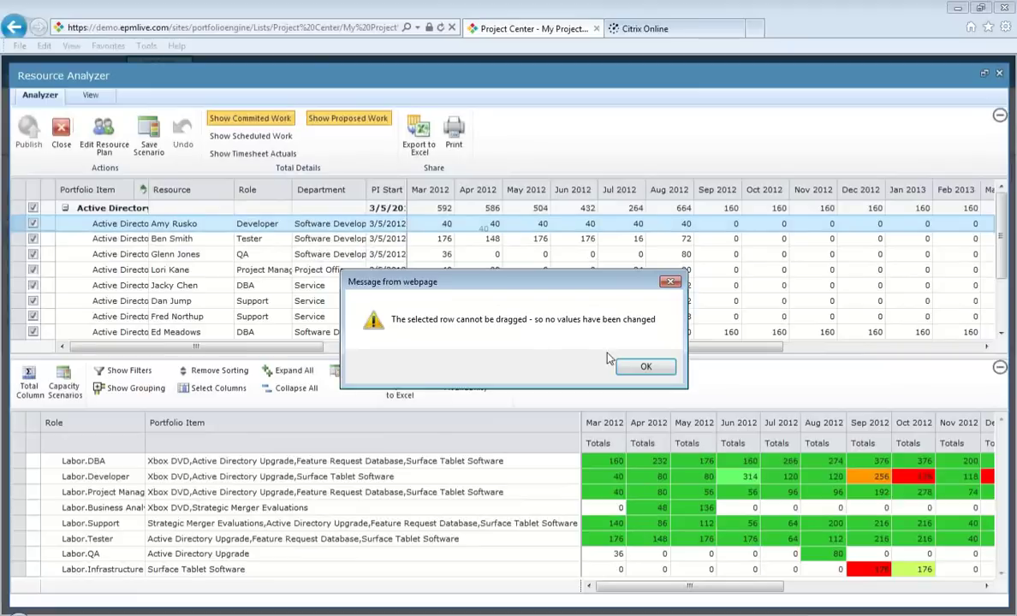
left_click(643, 366)
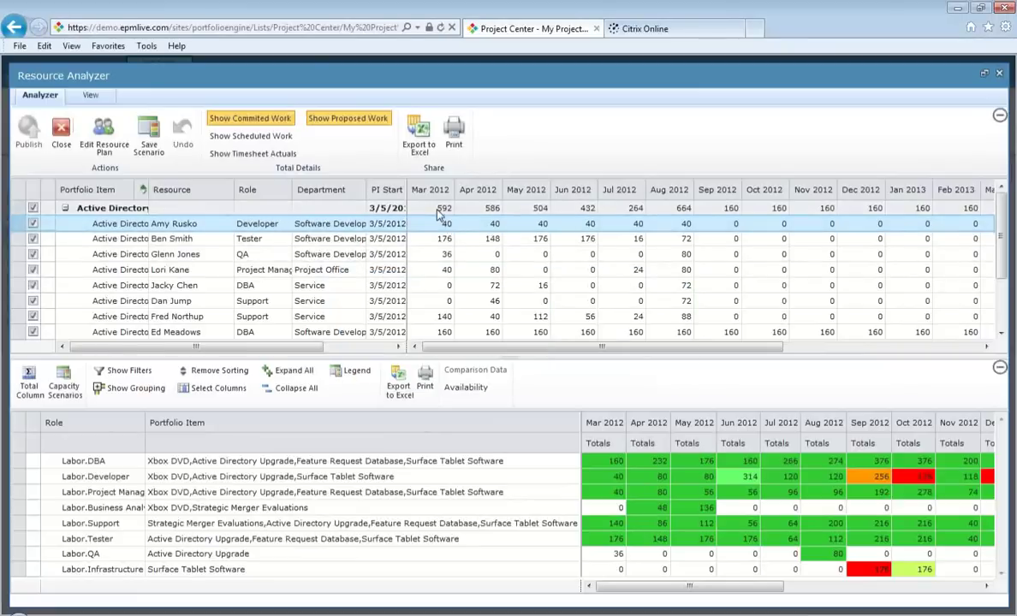
left_click_drag(438, 211, 488, 214)
left_click(646, 367)
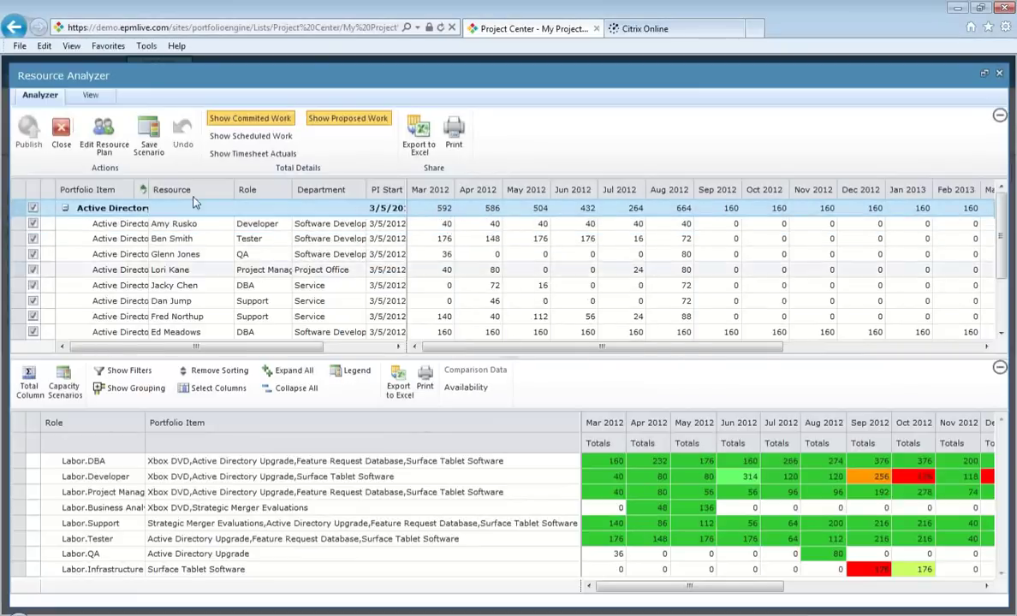
left_click(60, 133)
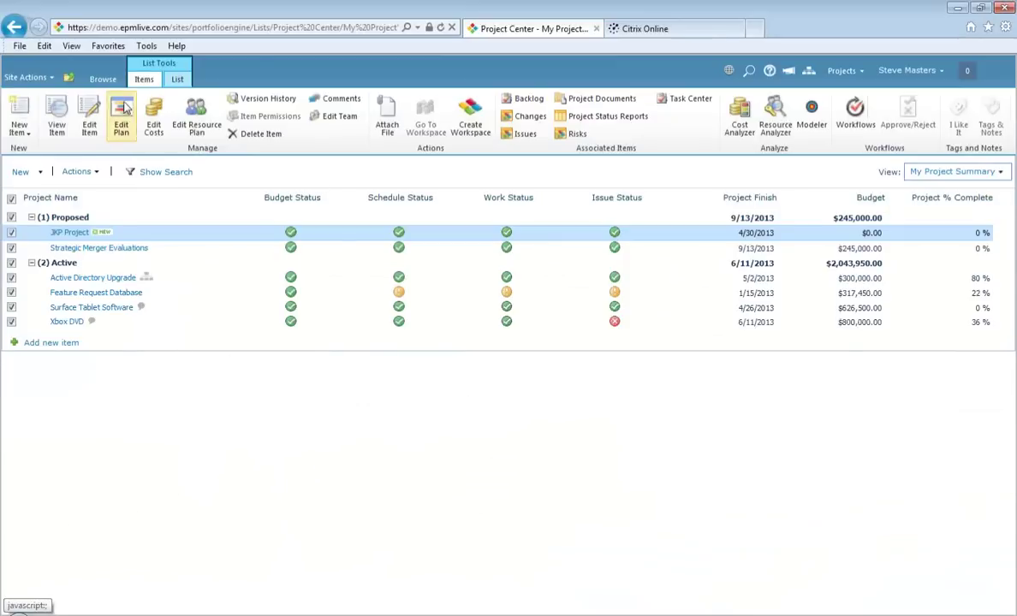
- Return to the site's main navigation and open the Resources pool page
left_click(102, 79)
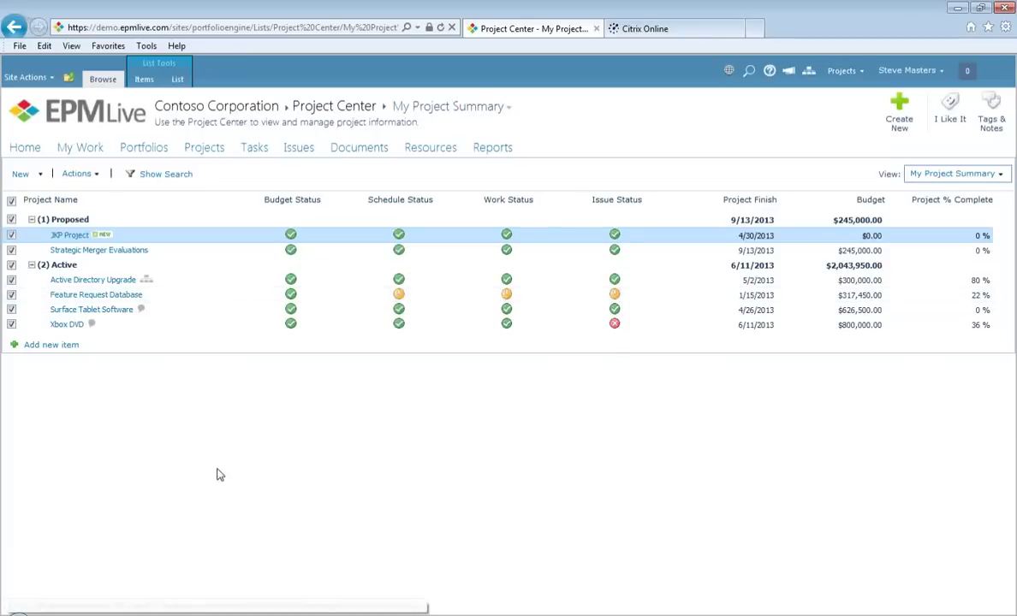
left_click(432, 158)
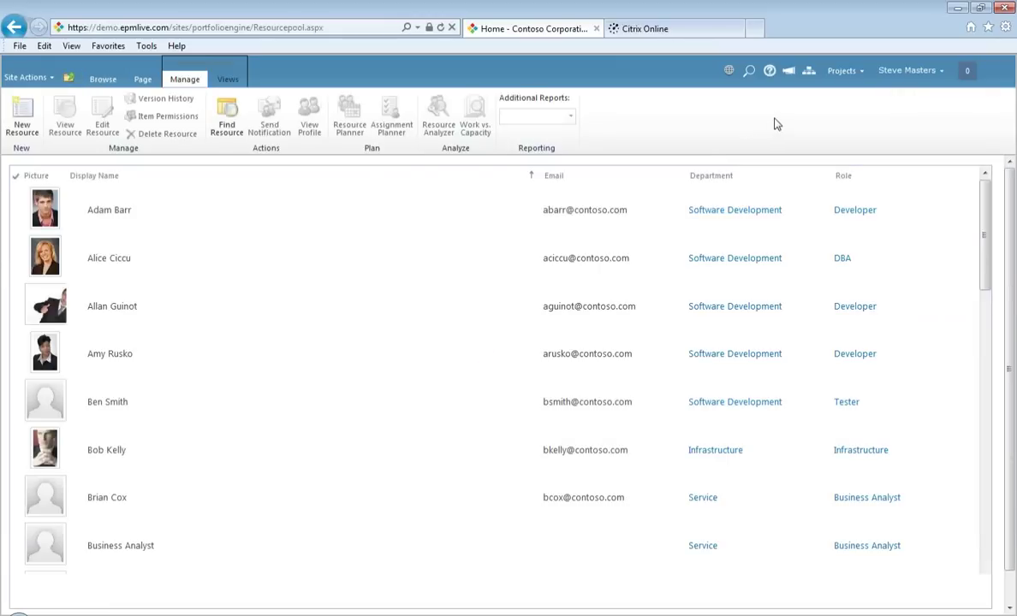
- Switch the resource list to the My Resources by Department view and expand Software Development (21)
left_click(226, 80)
left_click(289, 116)
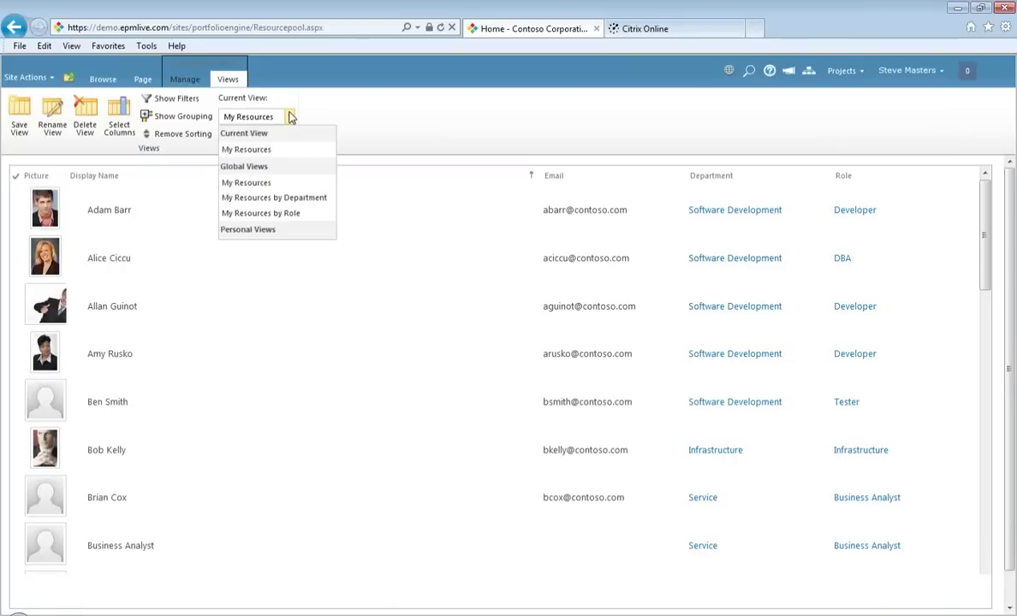
left_click(271, 200)
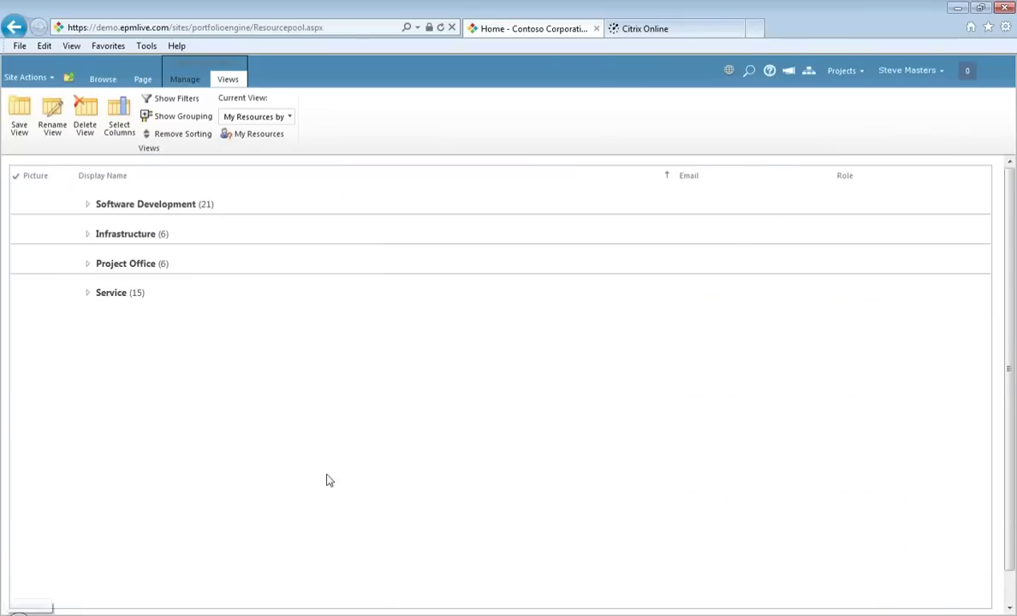
left_click(86, 205)
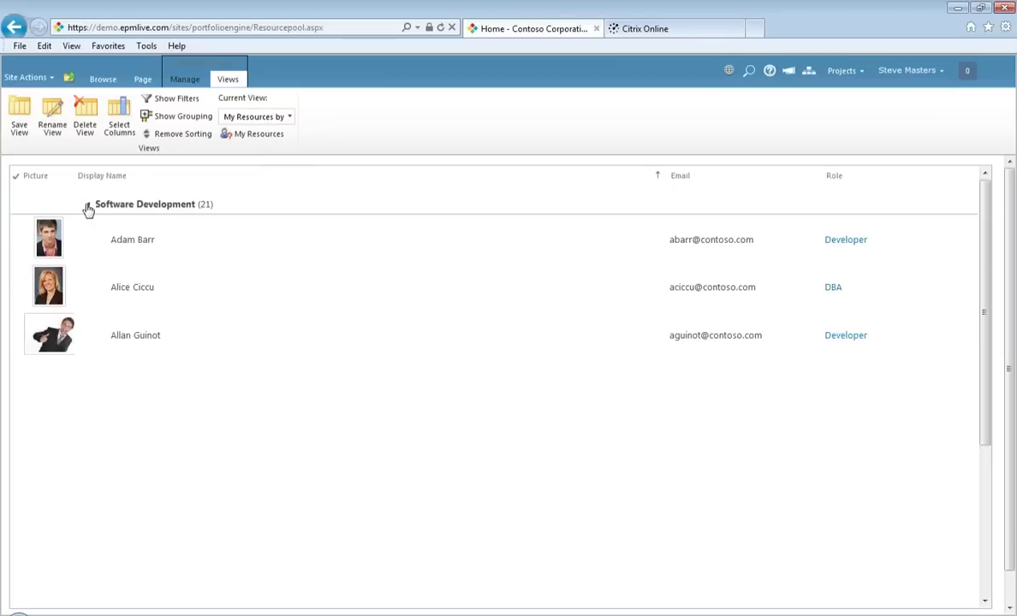
- Select every Software Development resource and launch the Resource Analyzer for them
left_click(14, 205)
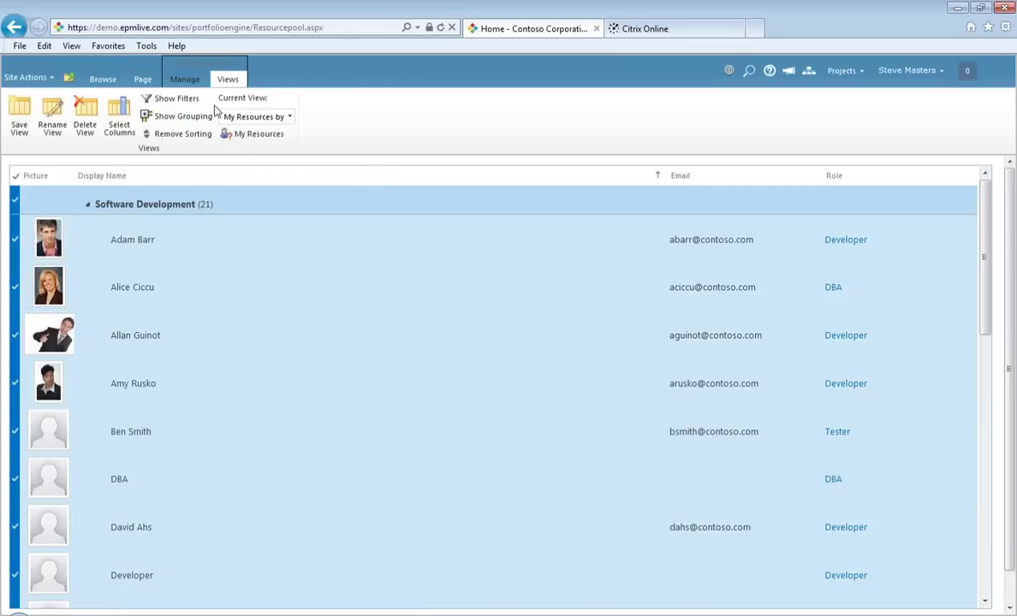
left_click(186, 82)
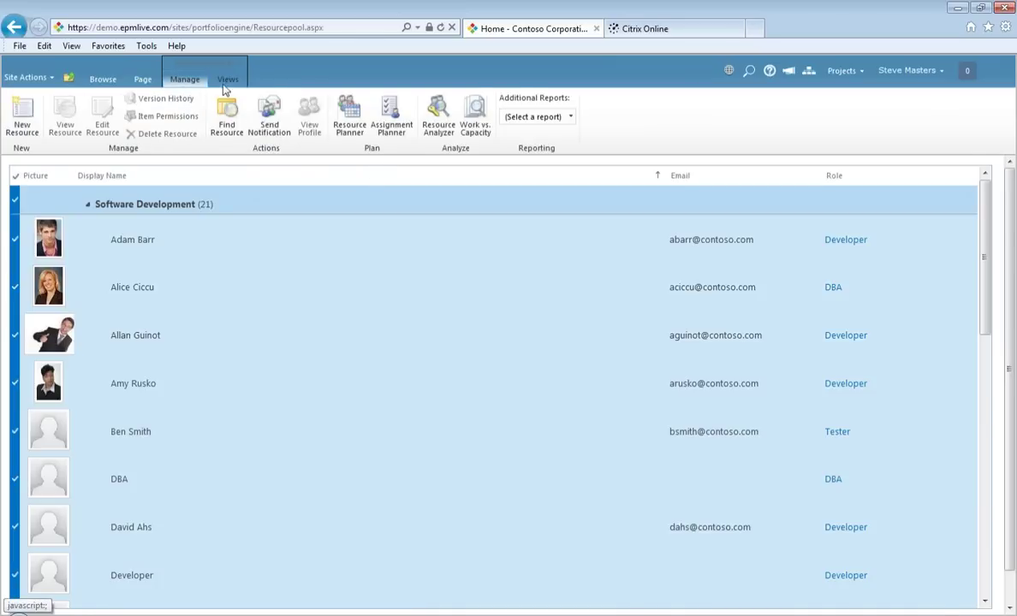
left_click(438, 118)
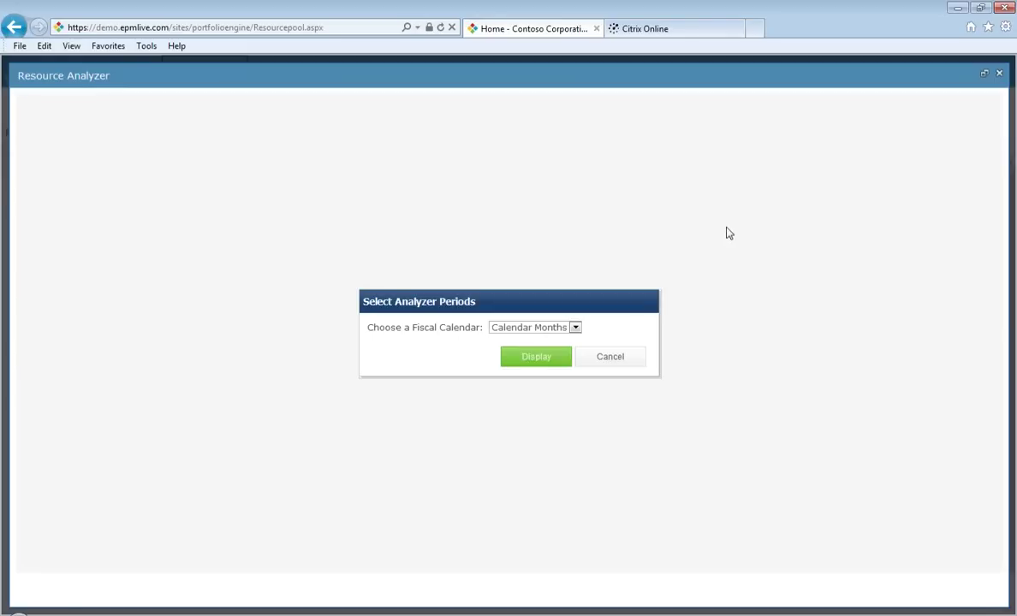
- Display the Software Development capacity heatmap by Calendar Months, review it, then close the Analyzer
left_click(528, 360)
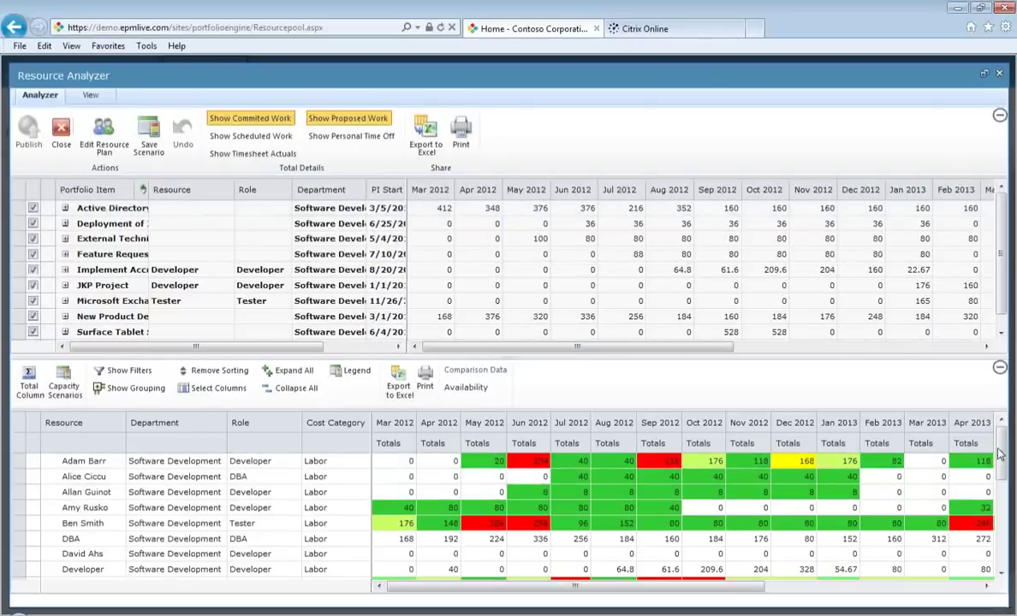
mouse_move(1000, 454)
left_mouse_down()
mouse_move(1009, 524)
mouse_move(1004, 445)
left_mouse_up()
left_click(47, 138)
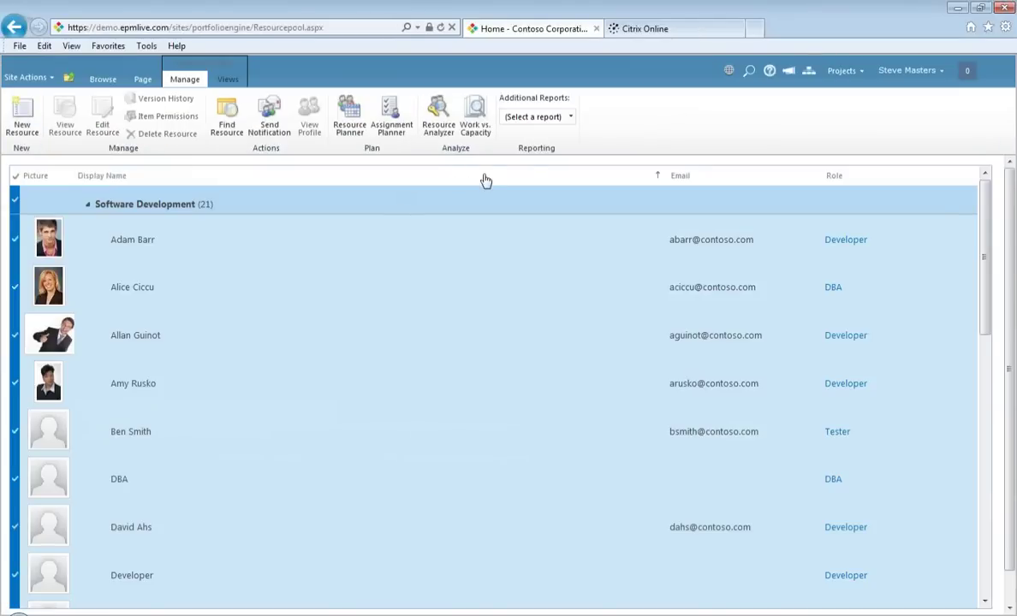
- Go back to the Project Center's Projects list
left_click(143, 80)
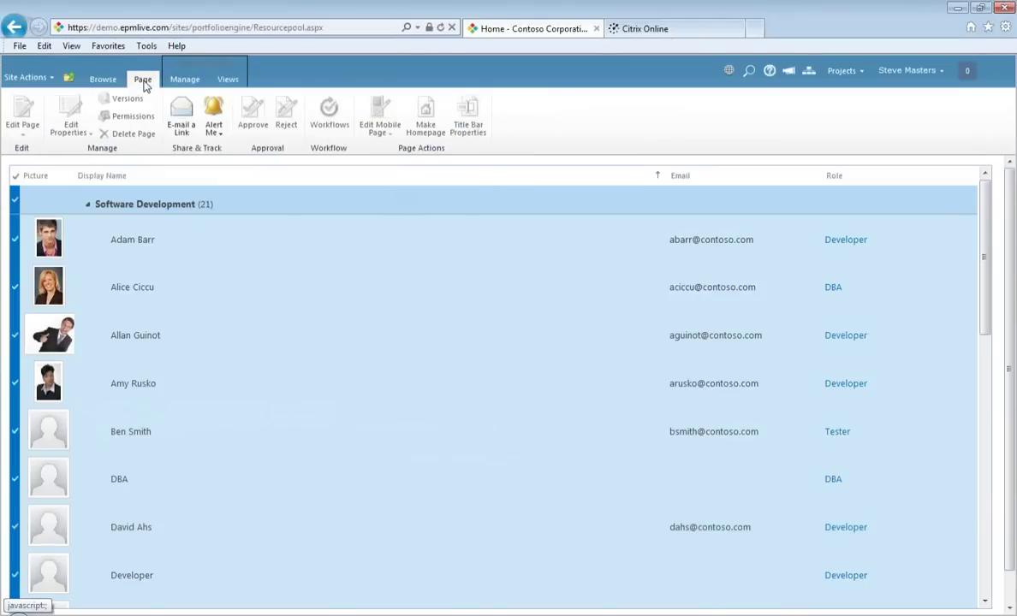
left_click(105, 79)
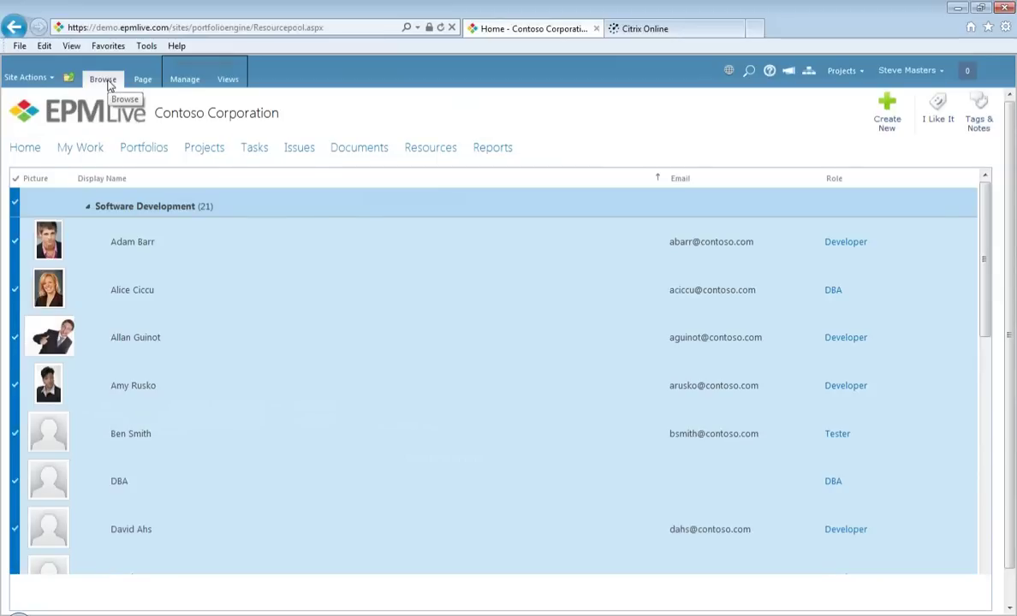
left_click(206, 150)
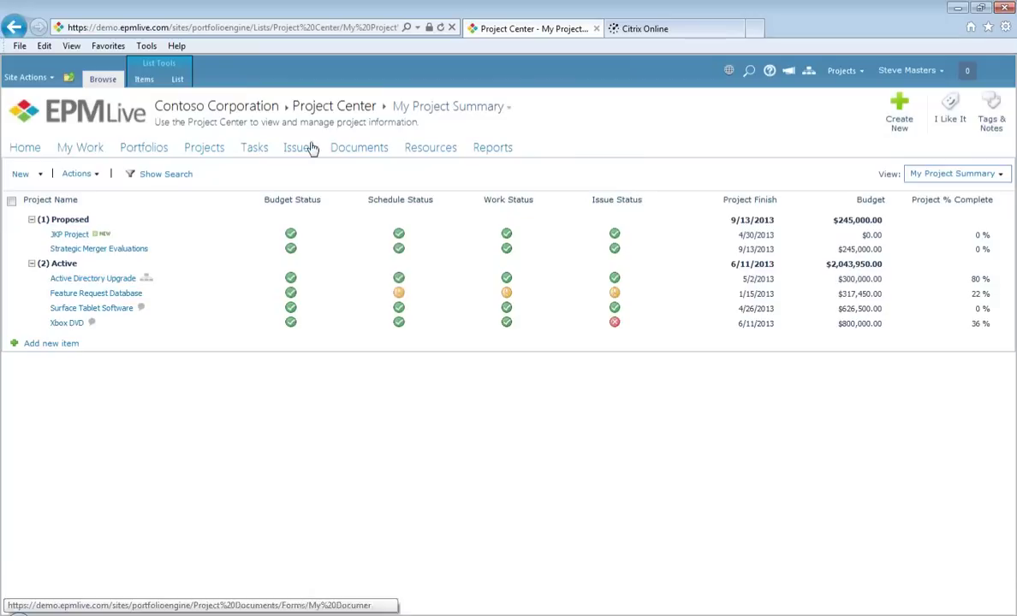
- Select all projects in the list and launch the Modeler on them
left_click(12, 200)
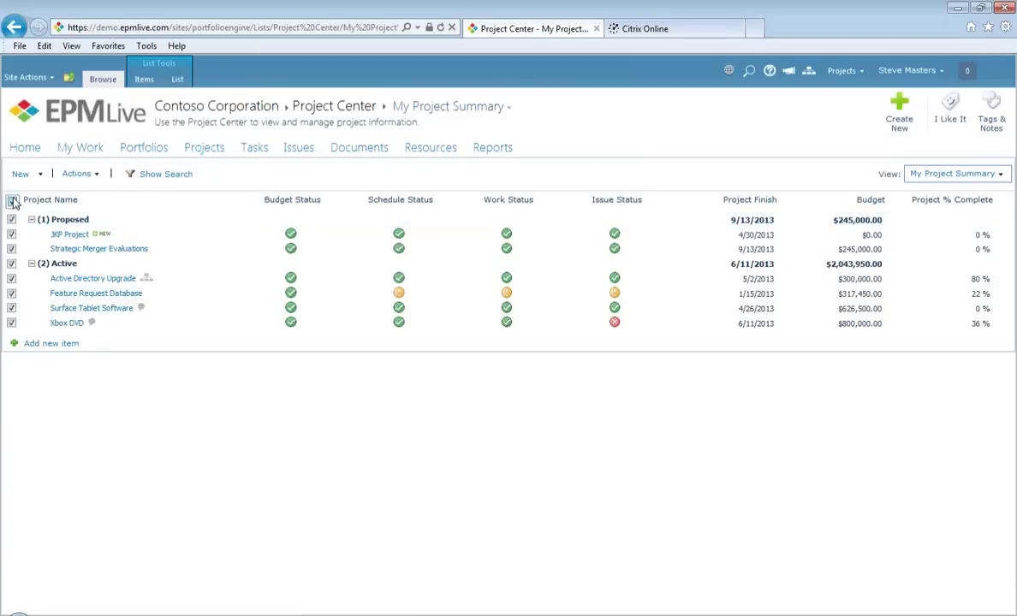
left_click(140, 78)
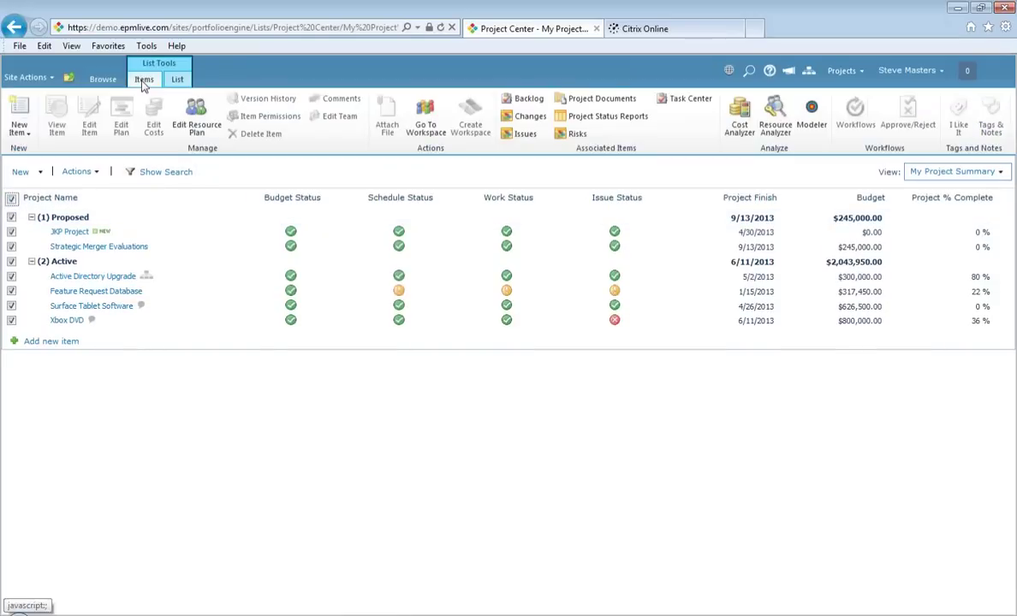
left_click(813, 113)
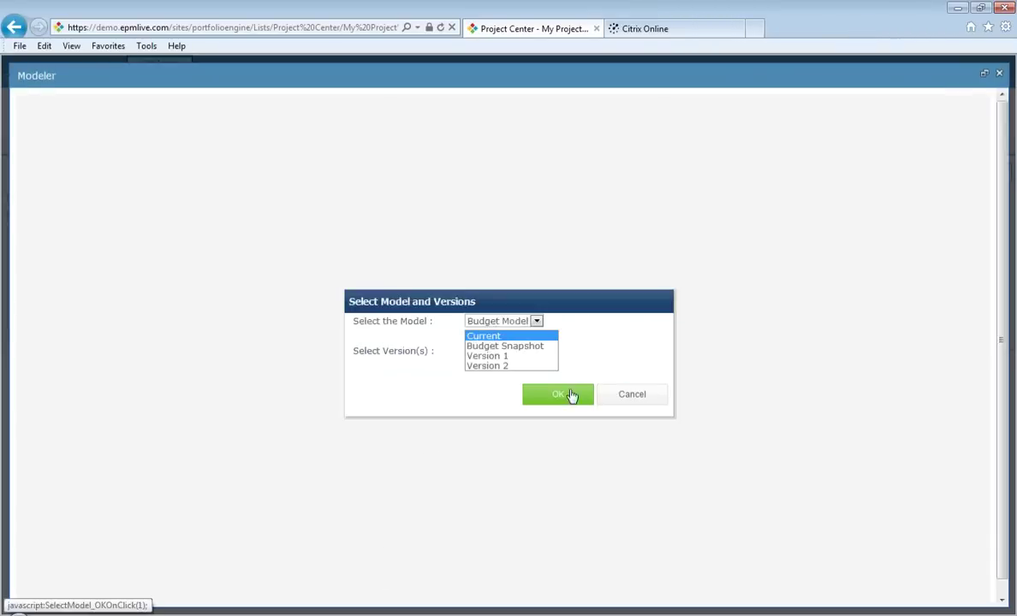
- Load the model and apply the FY12 Budget Target to the projects' monthly costs
left_click(570, 398)
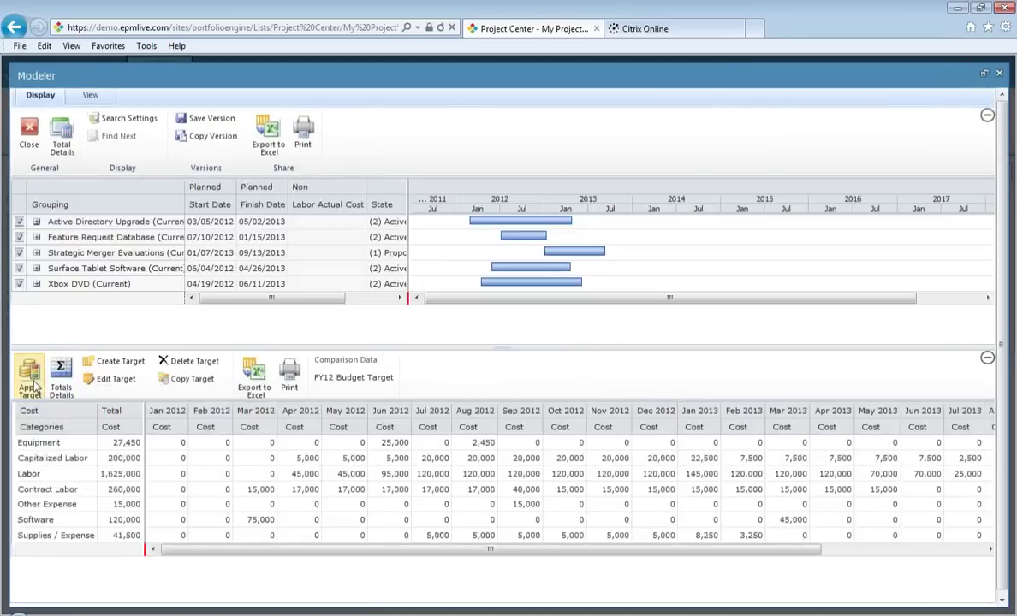
left_click(32, 386)
left_click(526, 331)
left_click(476, 351)
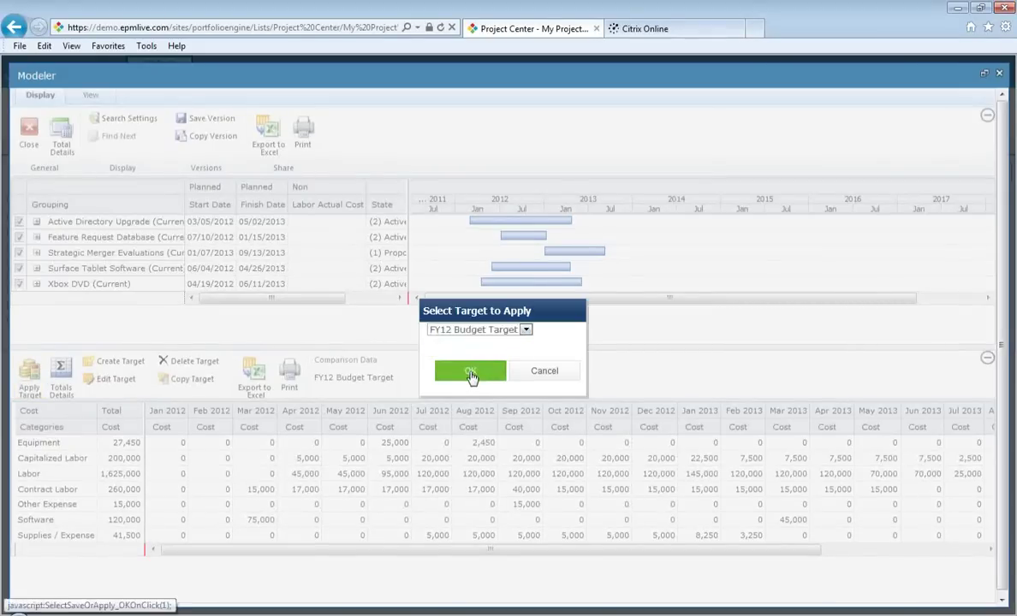
left_click(470, 373)
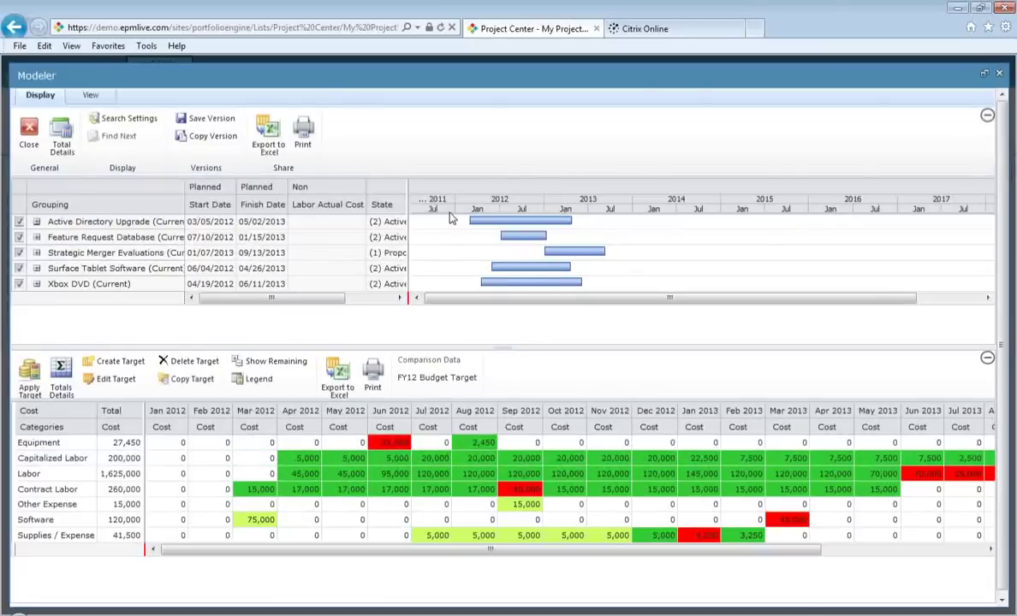
- Exclude Active Directory Upgrade and shift the Xbox DVD bar later into 2013
left_click(20, 224)
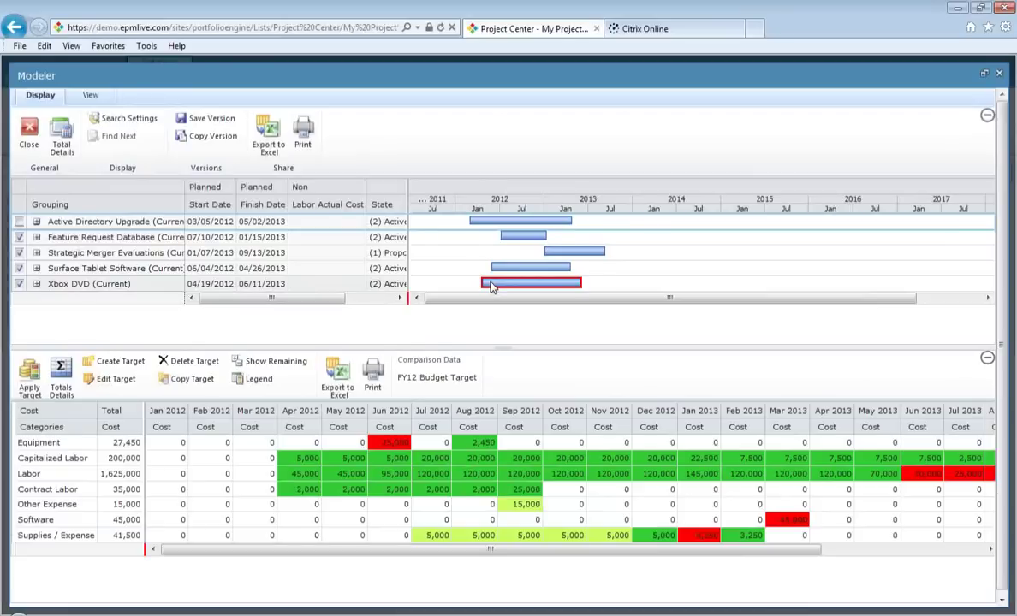
left_click_drag(497, 287, 566, 289)
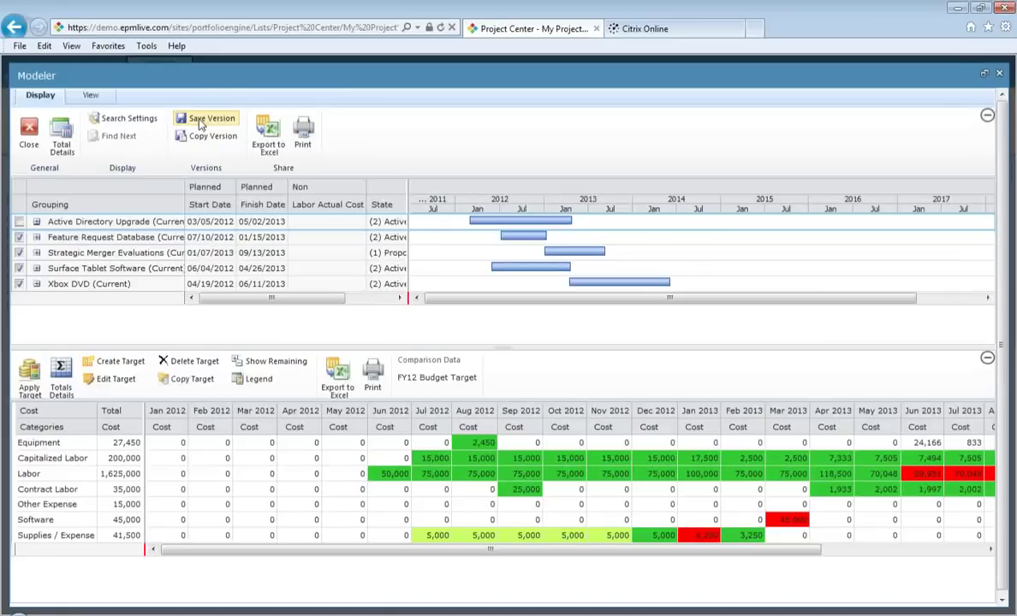
- Close the Modeler and reload the Projects list in the Project Center
left_click(29, 131)
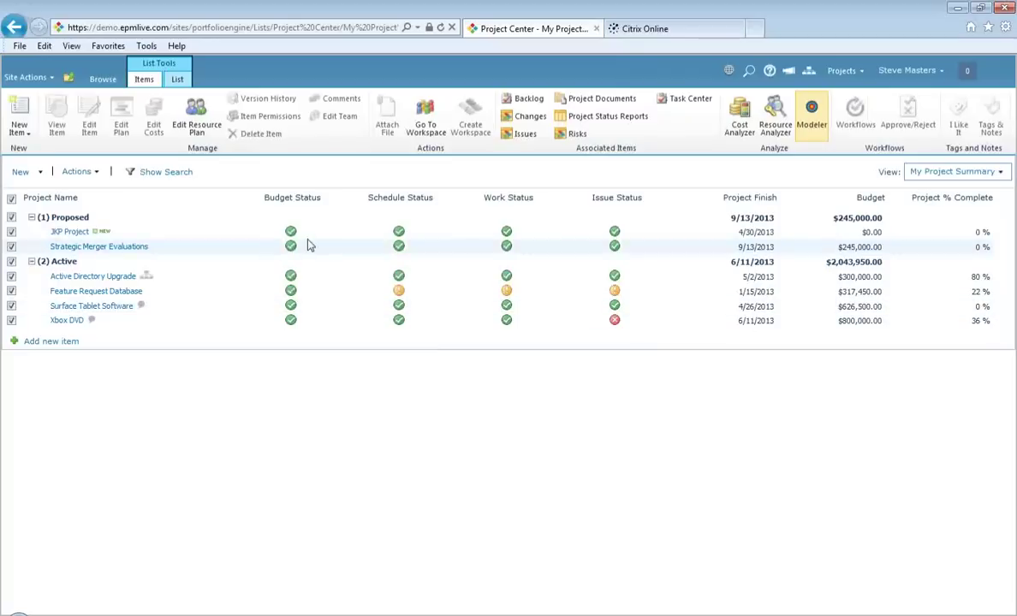
left_click(103, 79)
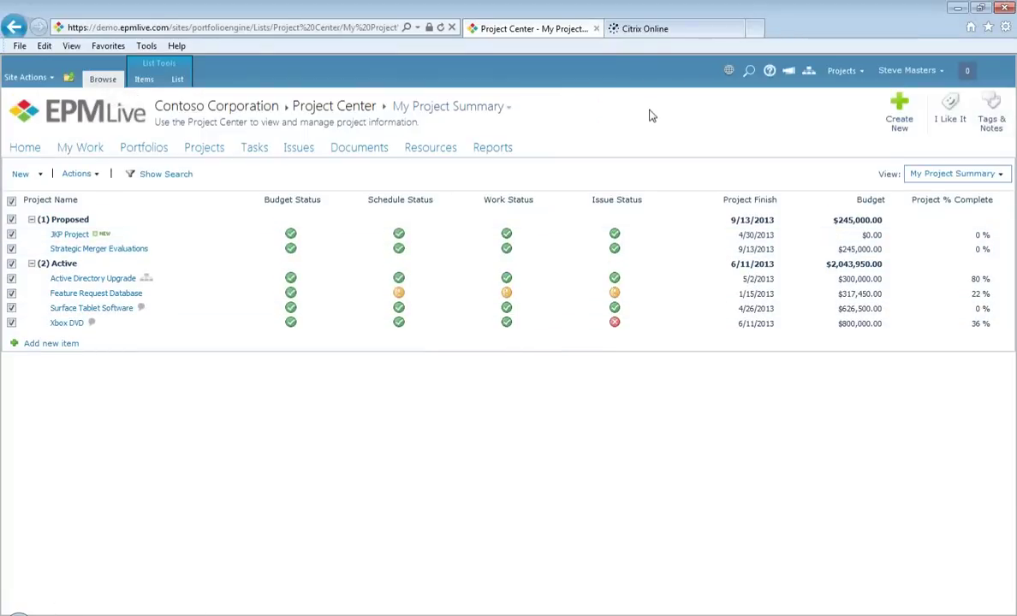
left_click(202, 148)
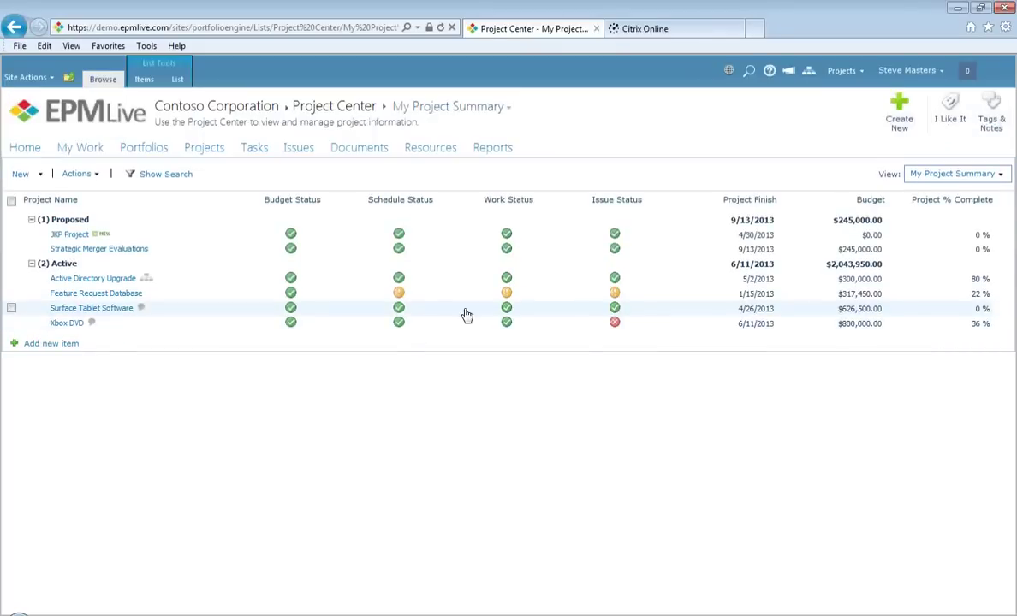
- Select the Xbox DVD project and open its Task Schedule Summary in the Task Center
left_click(32, 326)
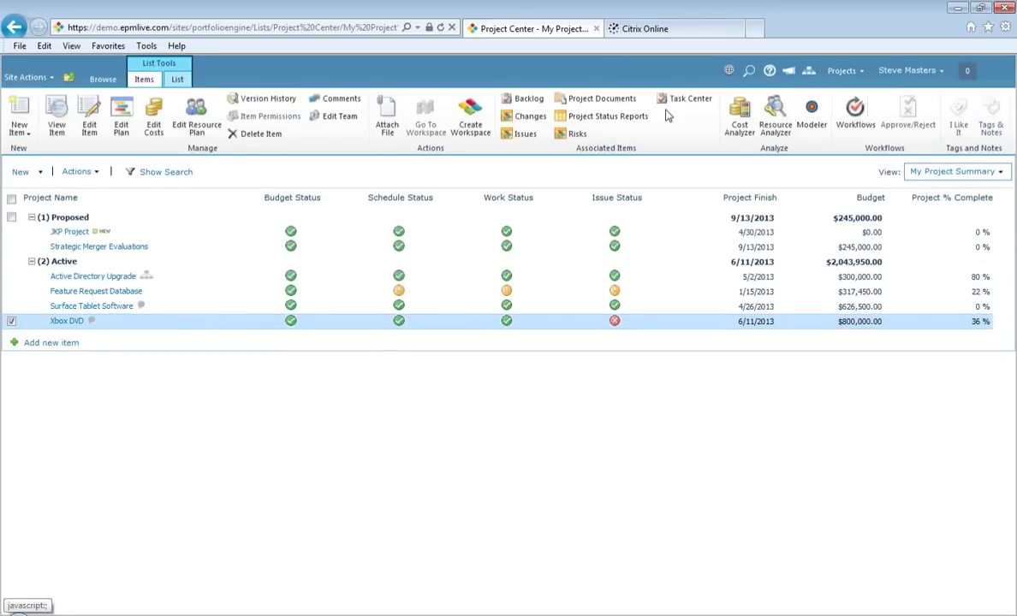
left_click(693, 104)
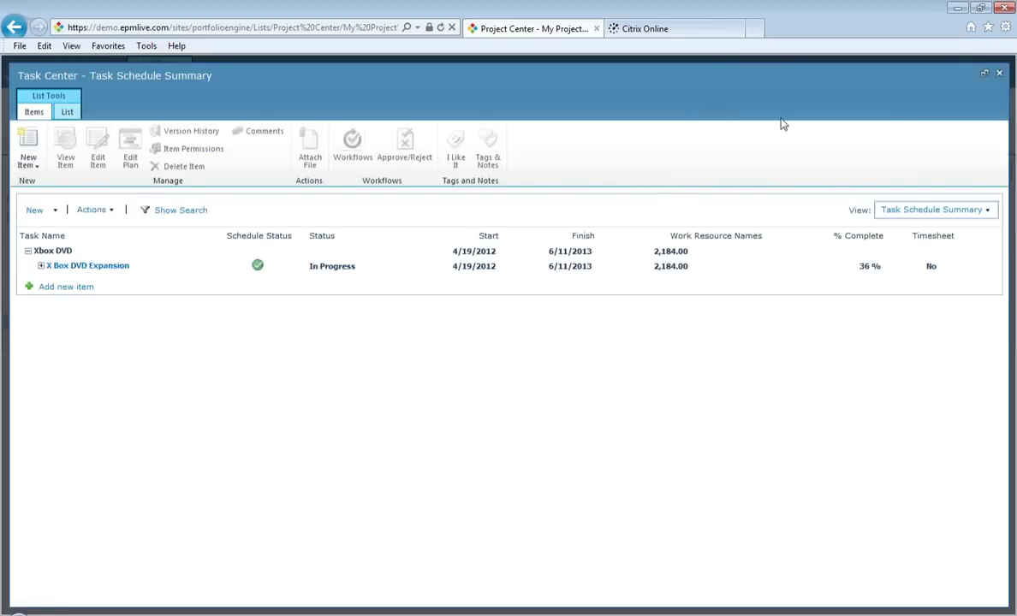
- Expand X Box DVD Expansion, Scope and Analysis/Software Requirements, then switch to the My Tasks view
left_click(40, 267)
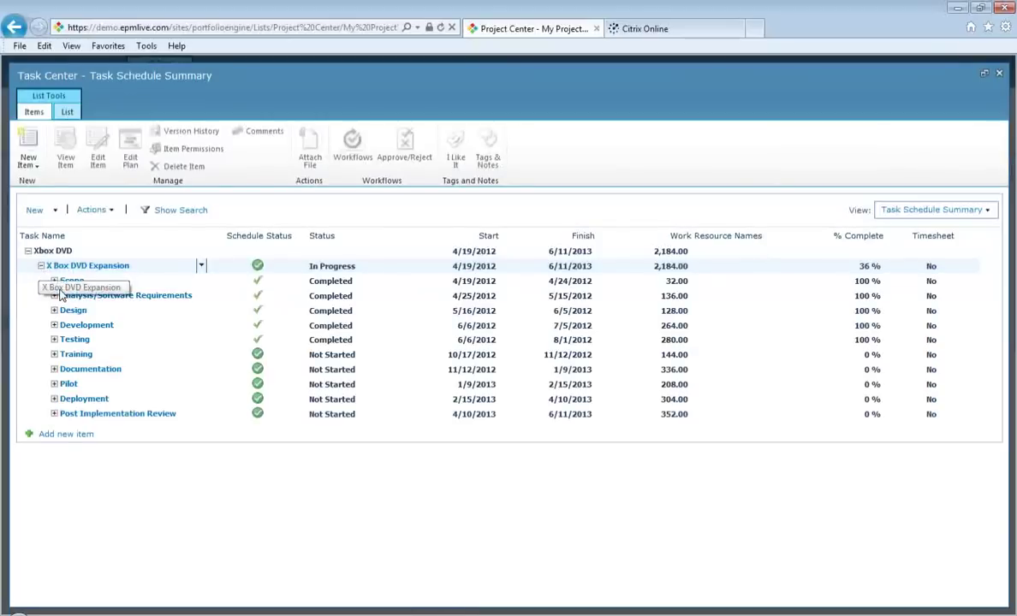
left_click(54, 281)
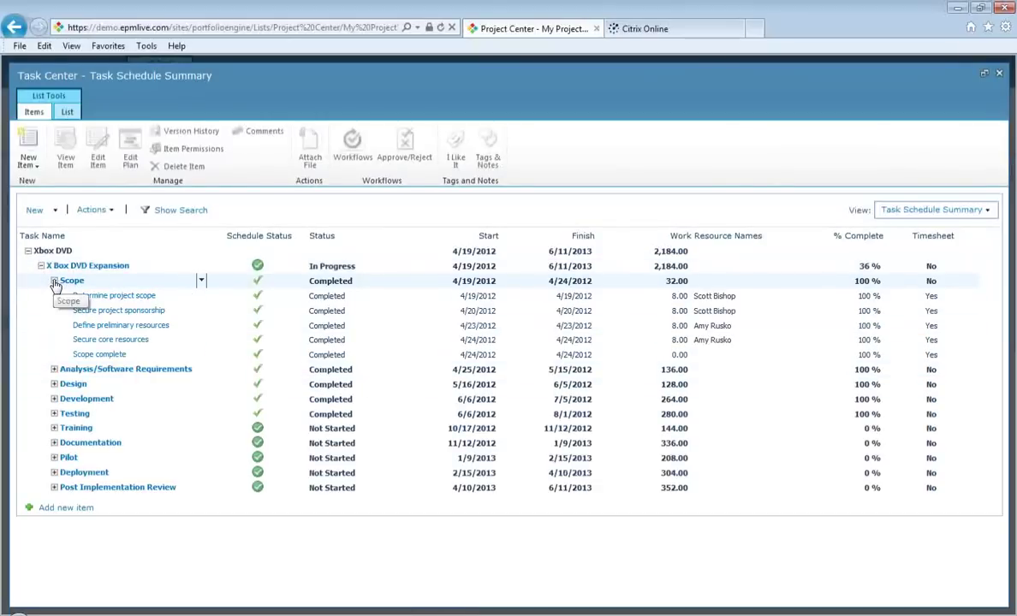
left_click(54, 370)
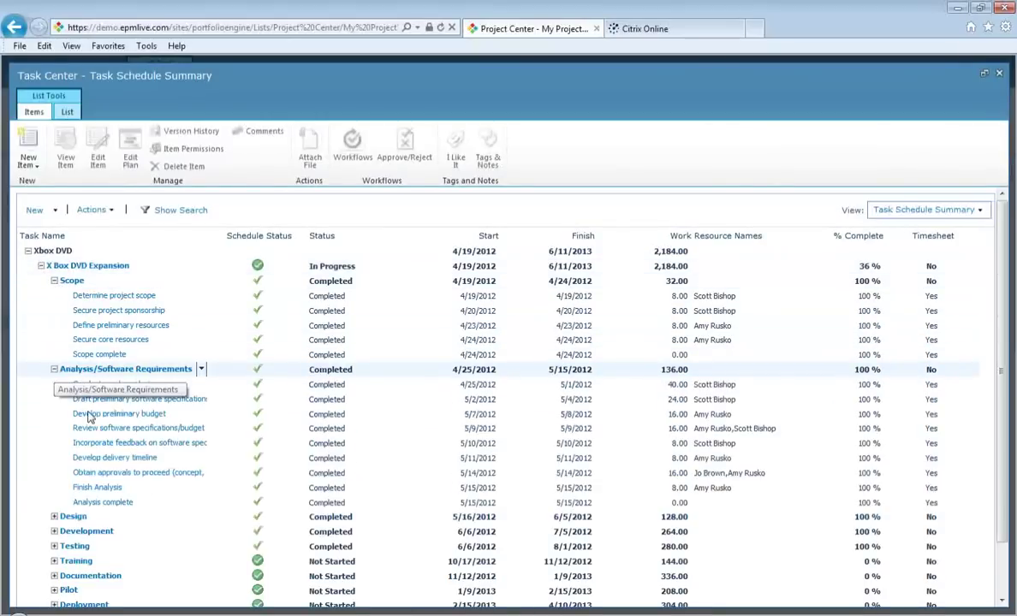
left_click(983, 211)
left_click(857, 287)
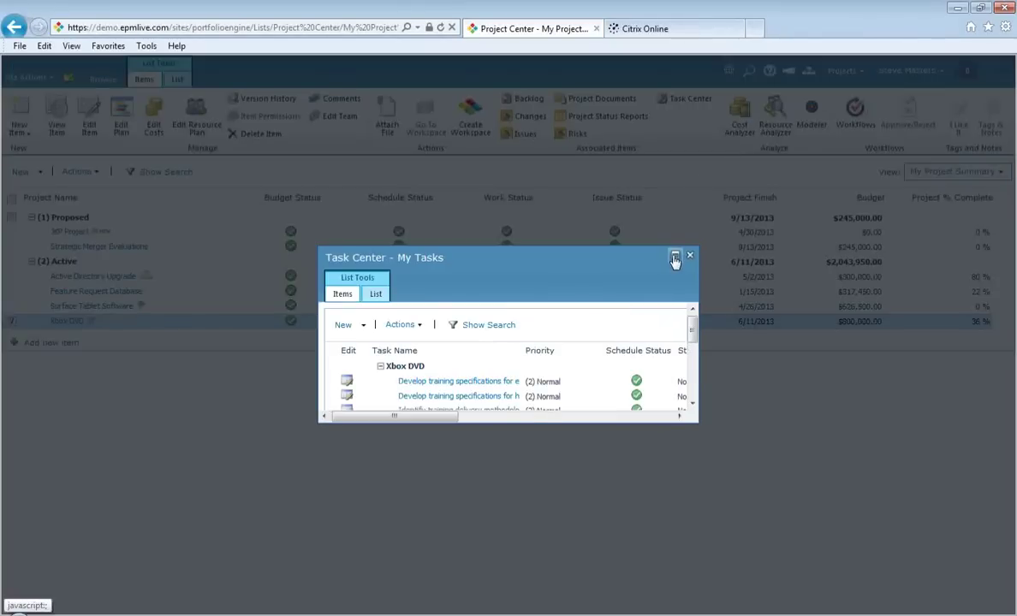
- Review the Xbox DVD training tasks full-window, close the Task Center and go to Resources
left_click(674, 257)
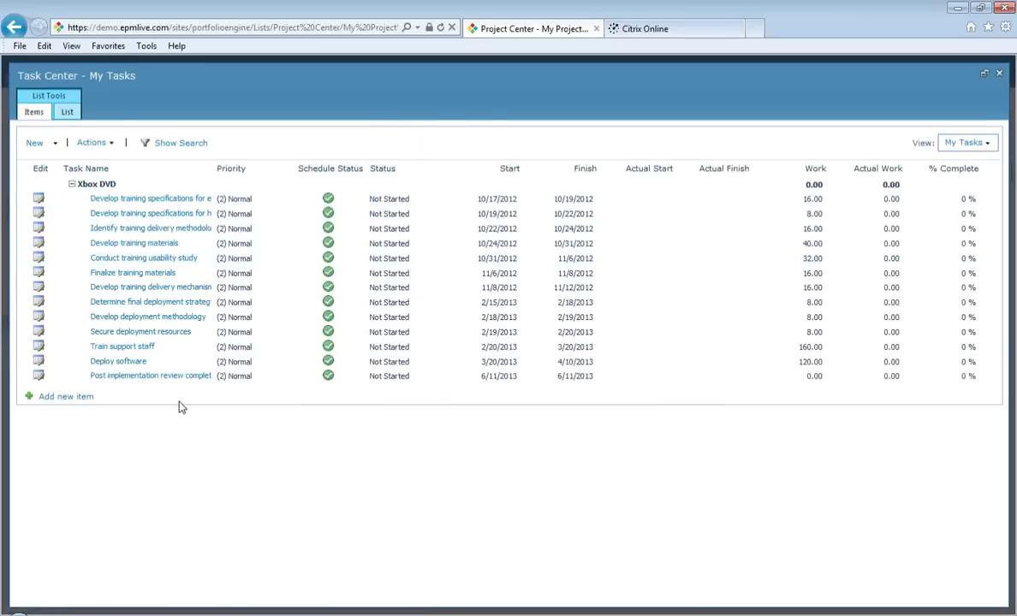
left_click(149, 214)
left_click(985, 77)
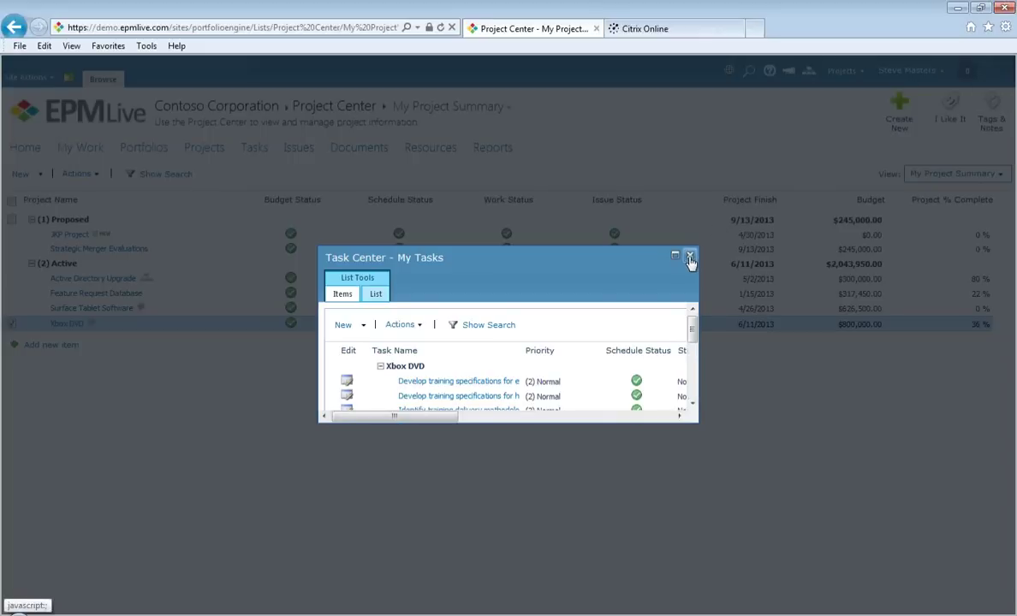
left_click(690, 257)
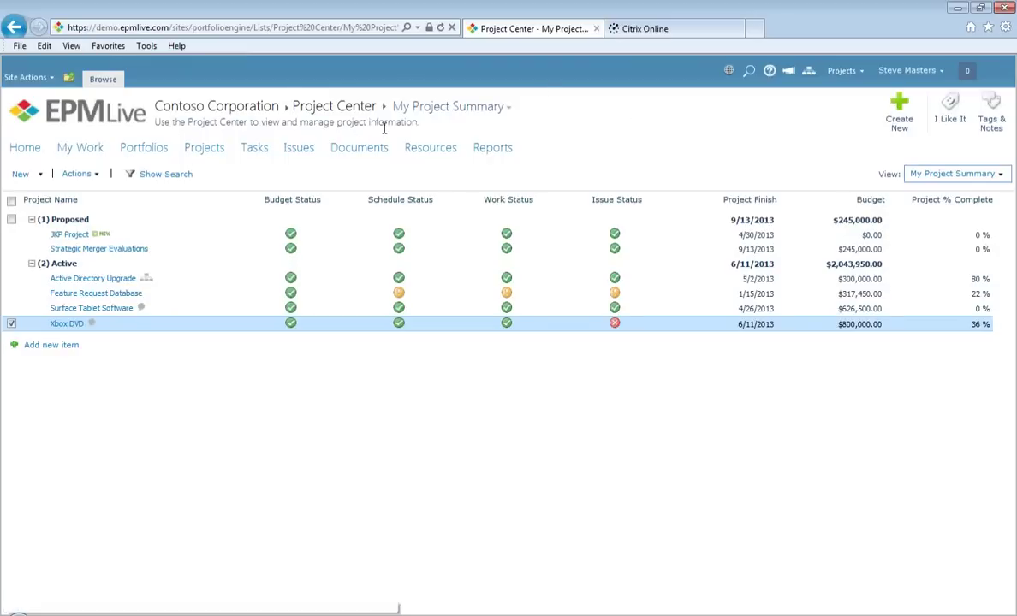
left_click(417, 152)
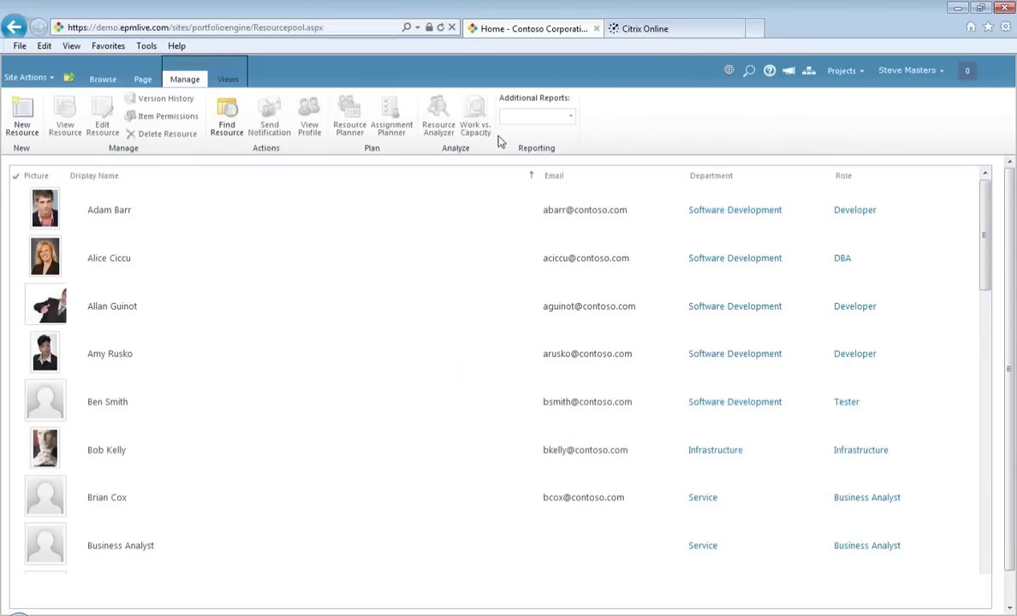
- Select Adam Barr in the resource pool and open his nine tasks in the Assignment Planner
left_click(17, 213)
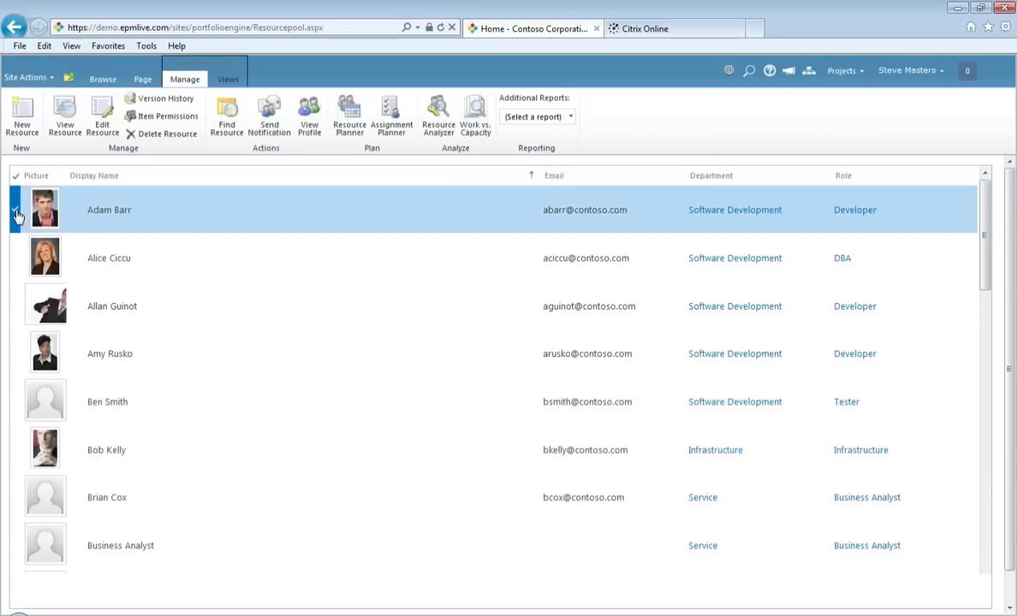
left_click(391, 122)
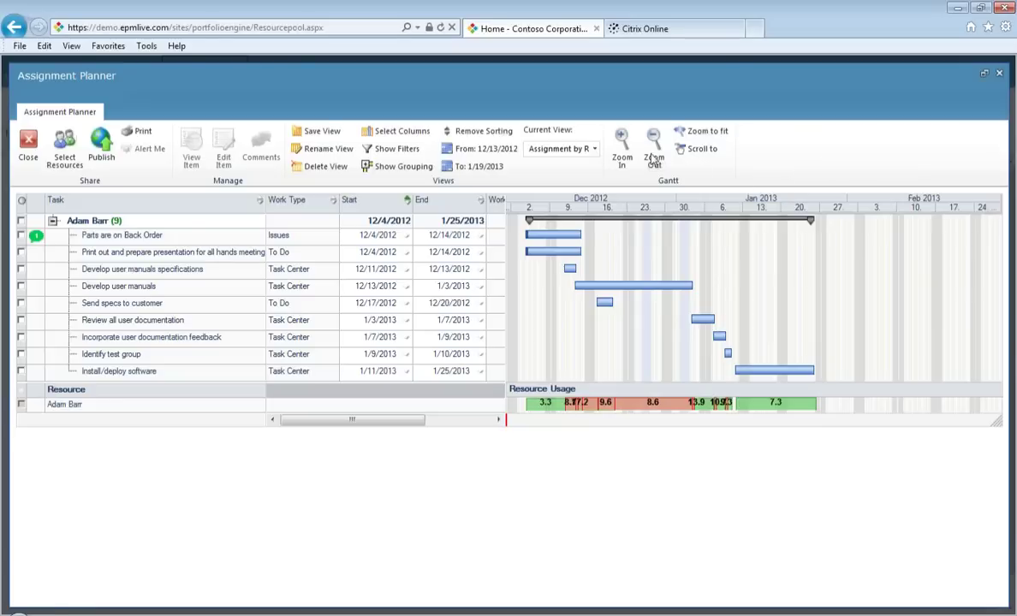
- Zoom Adam Barr's Gantt chart to day level, scroll back to December, then close the planner
left_click(623, 148)
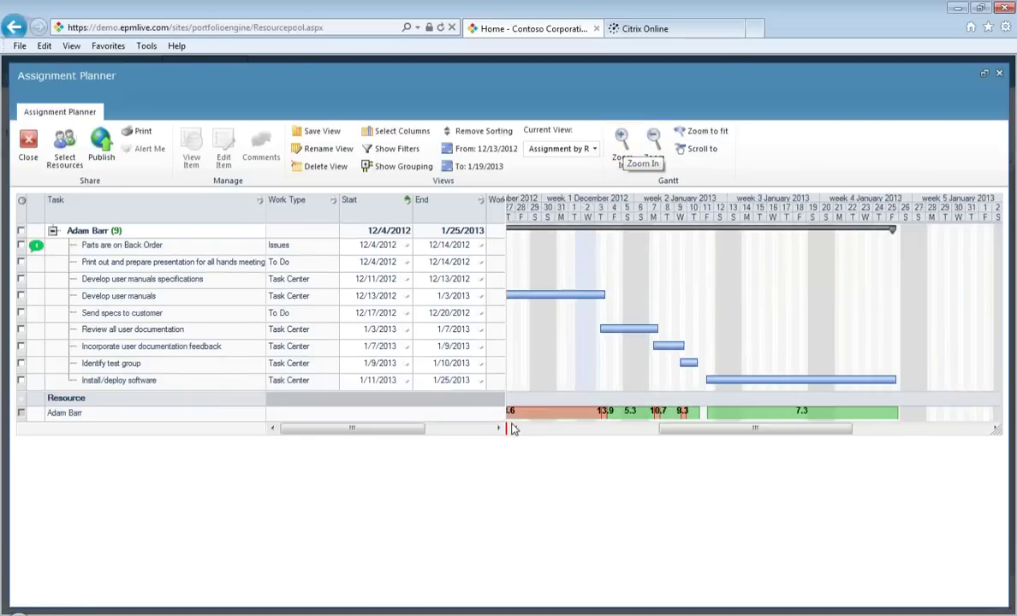
left_click_drag(515, 428, 515, 428)
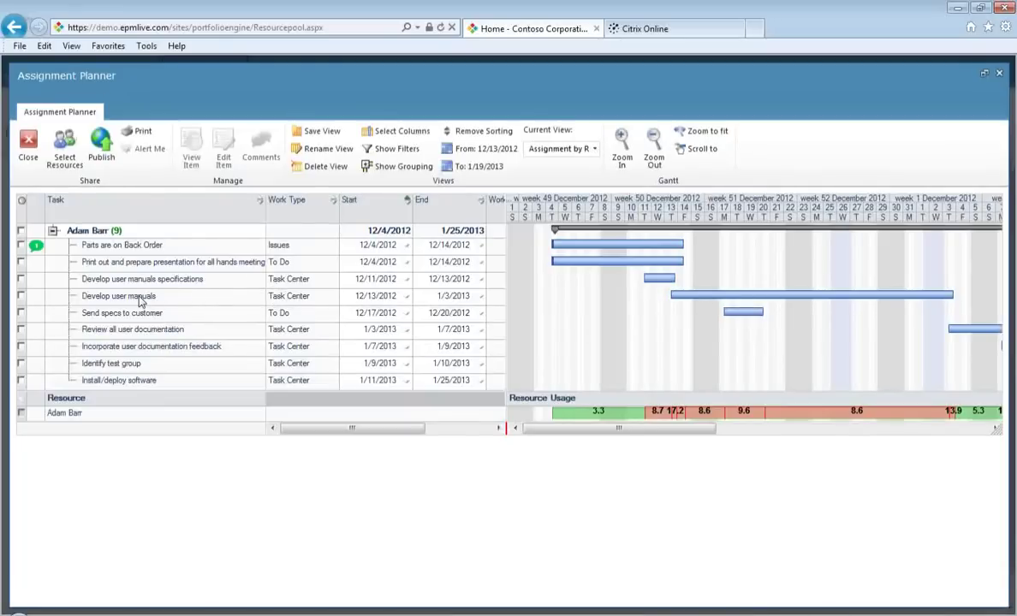
left_click(27, 148)
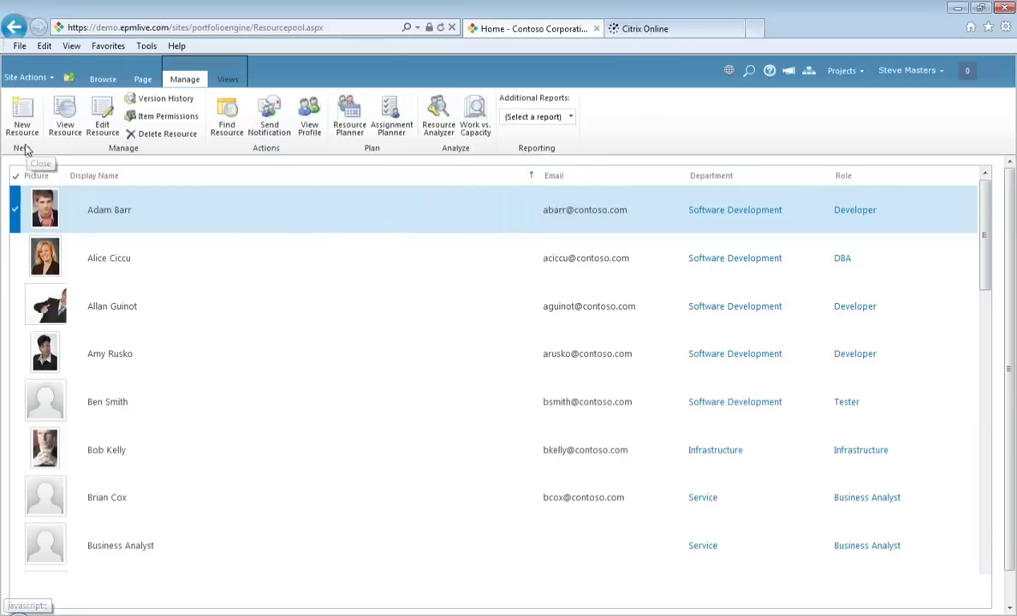
left_click(107, 83)
- On the Reports page, expand Reporting Services Reports > (2) Resource and open Resource Capacity Heat Map
left_click(494, 152)
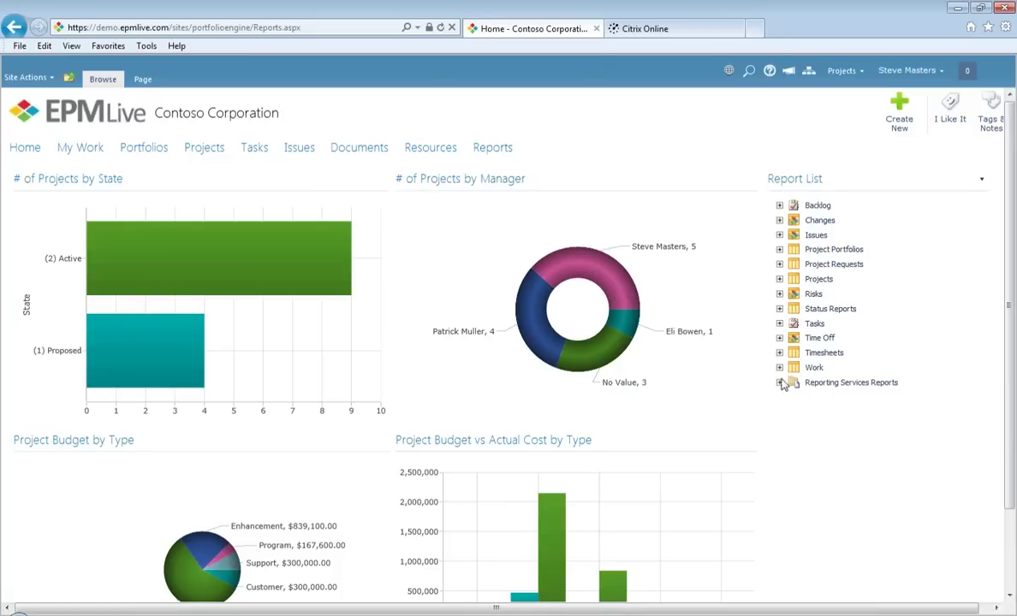
left_click(779, 383)
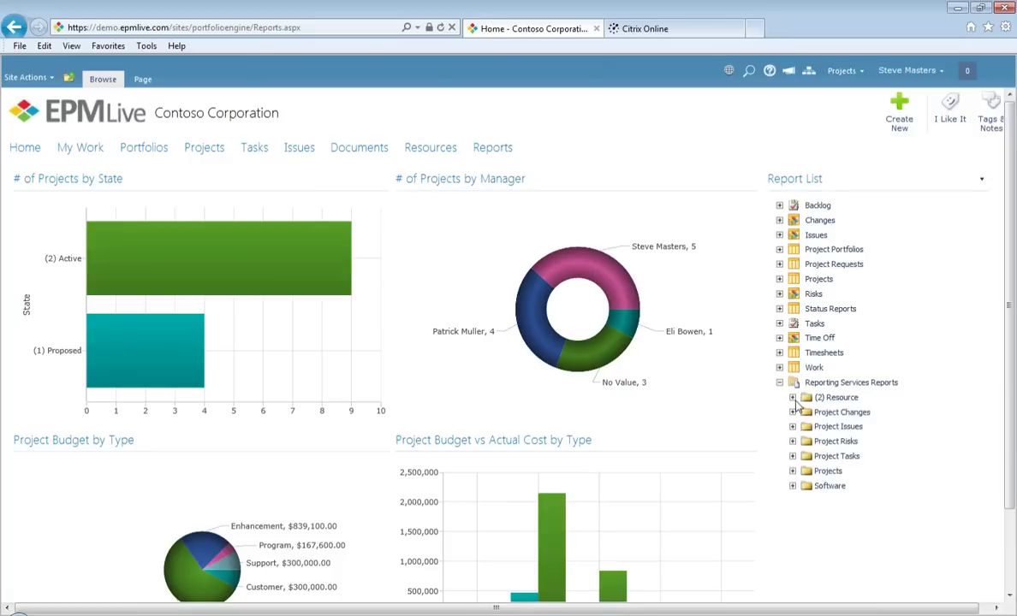
left_click(793, 398)
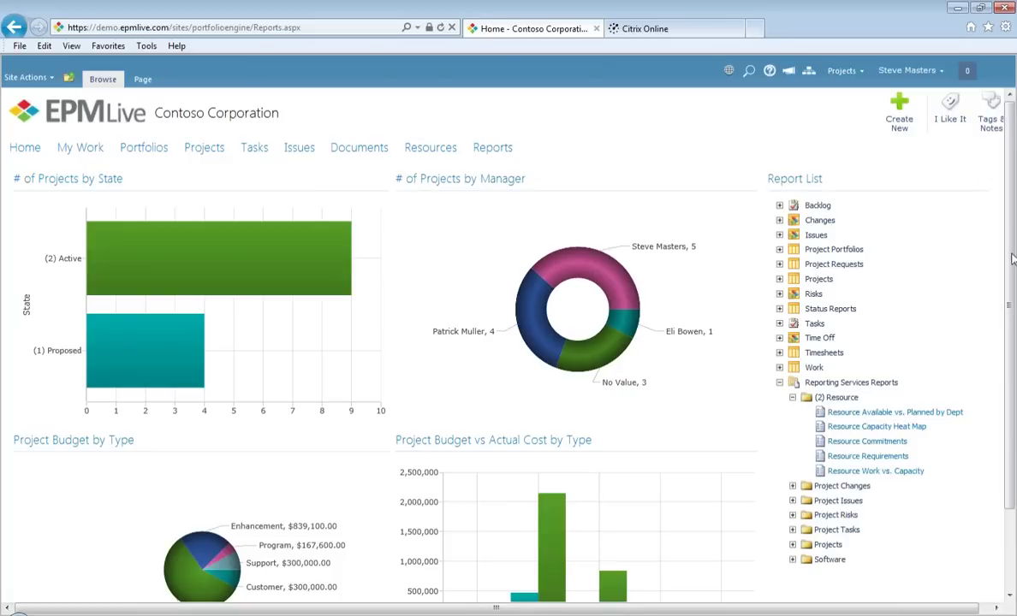
scroll(937, 283, "down", 2)
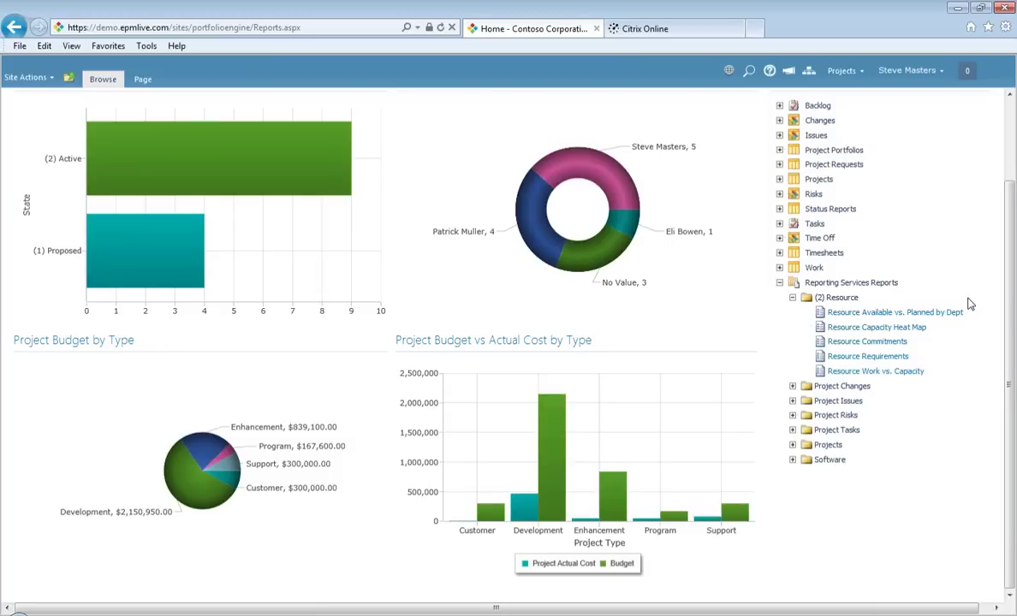
left_click(843, 327)
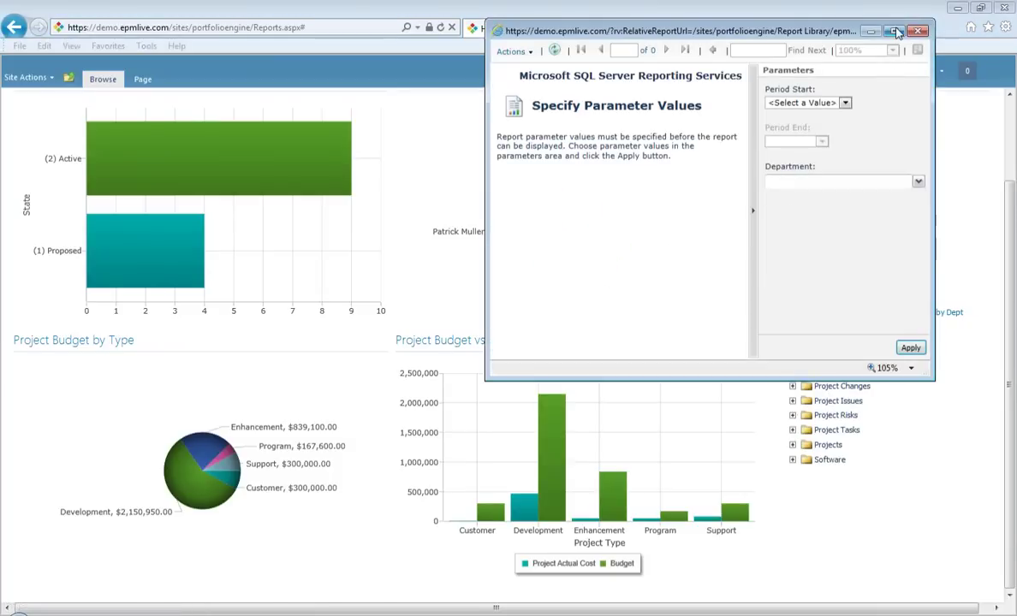
- Run the maximized heatmap report for Jan 2012 to Dec 2012, Software Development department
left_click(897, 31)
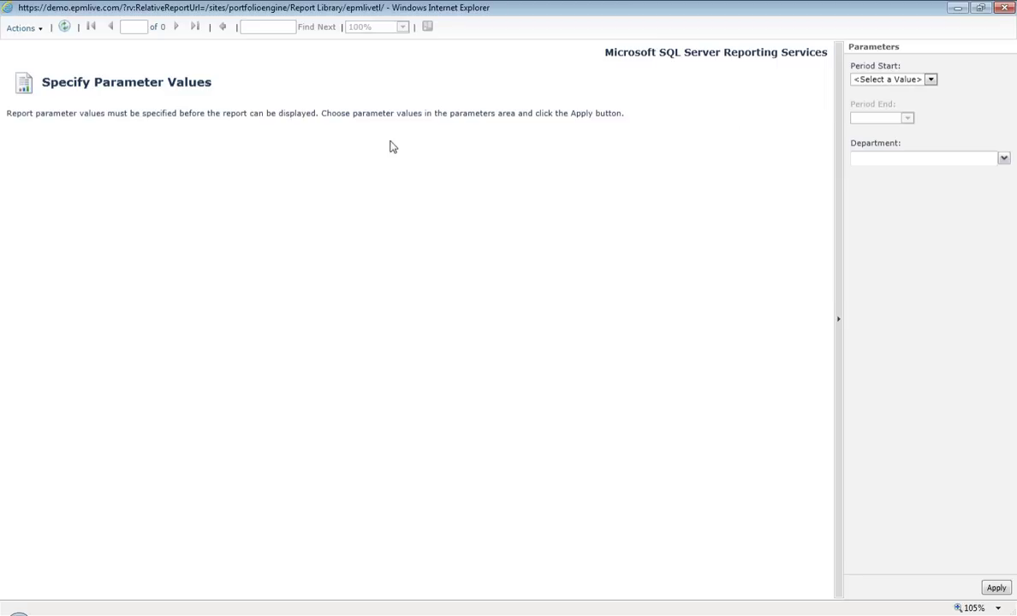
left_click(931, 79)
left_click(873, 101)
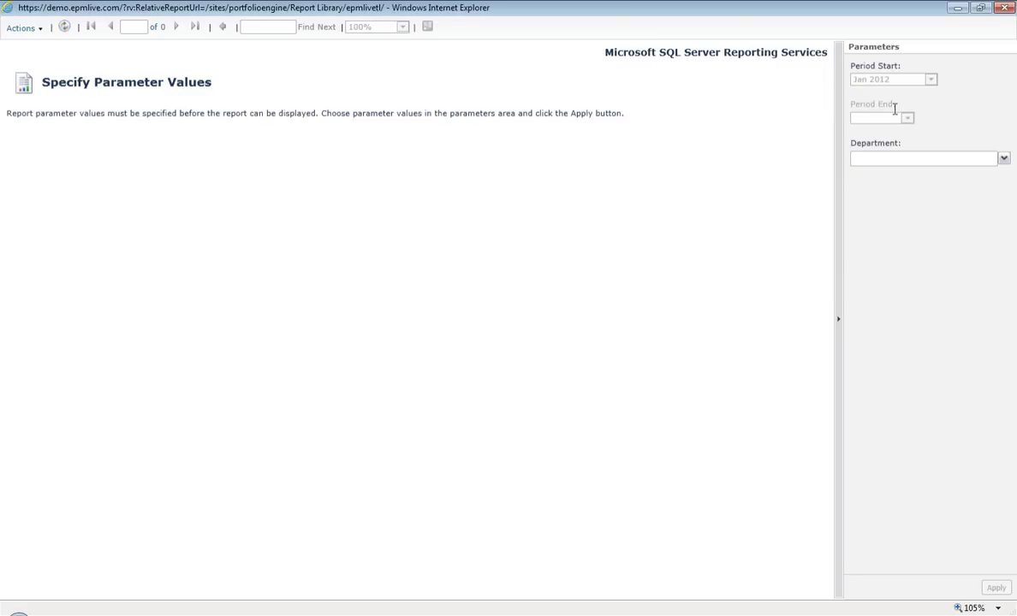
left_click(931, 118)
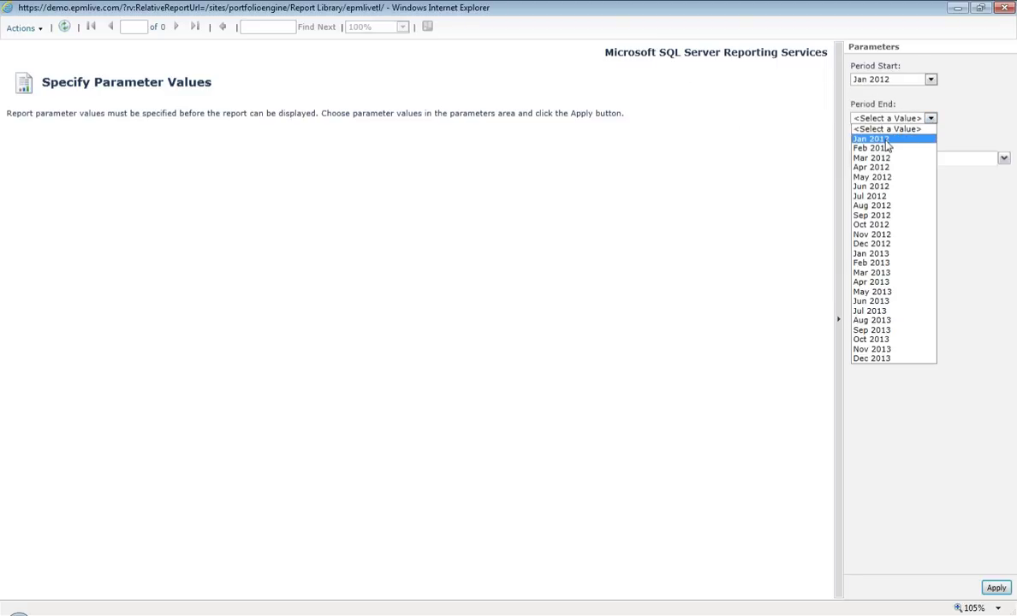
left_click(873, 243)
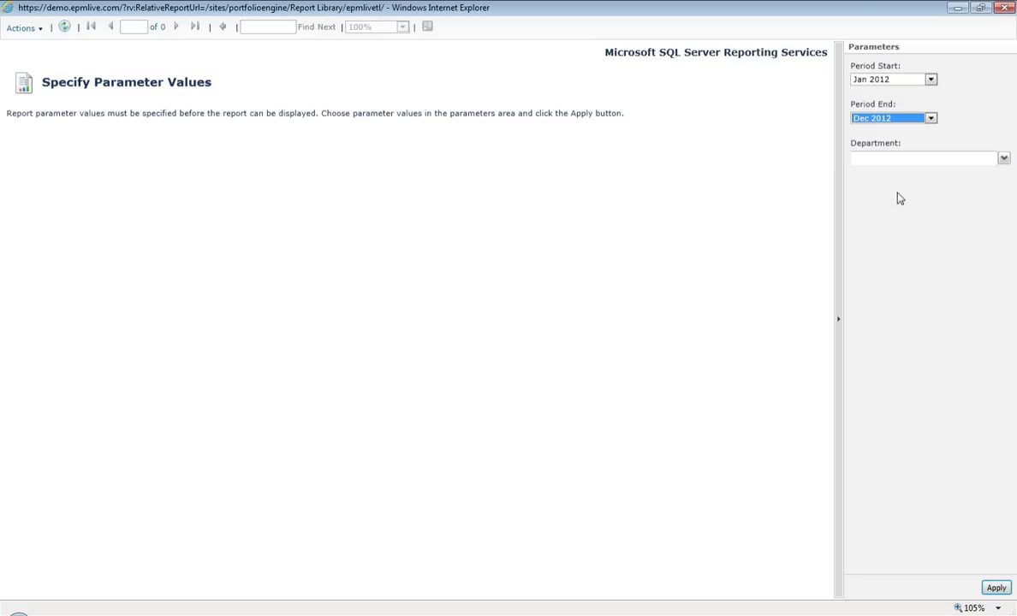
left_click(931, 160)
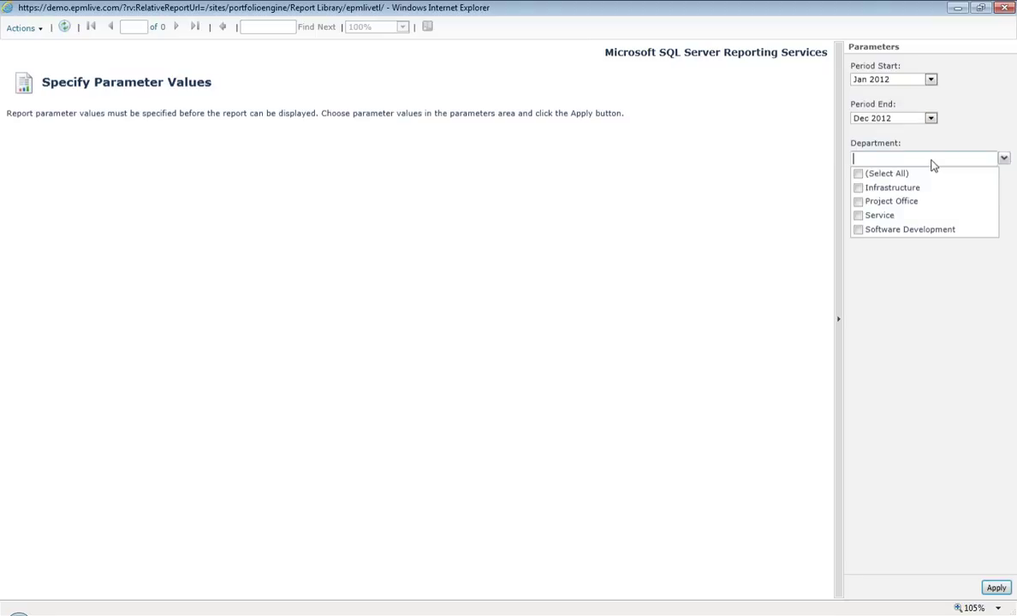
left_click(858, 231)
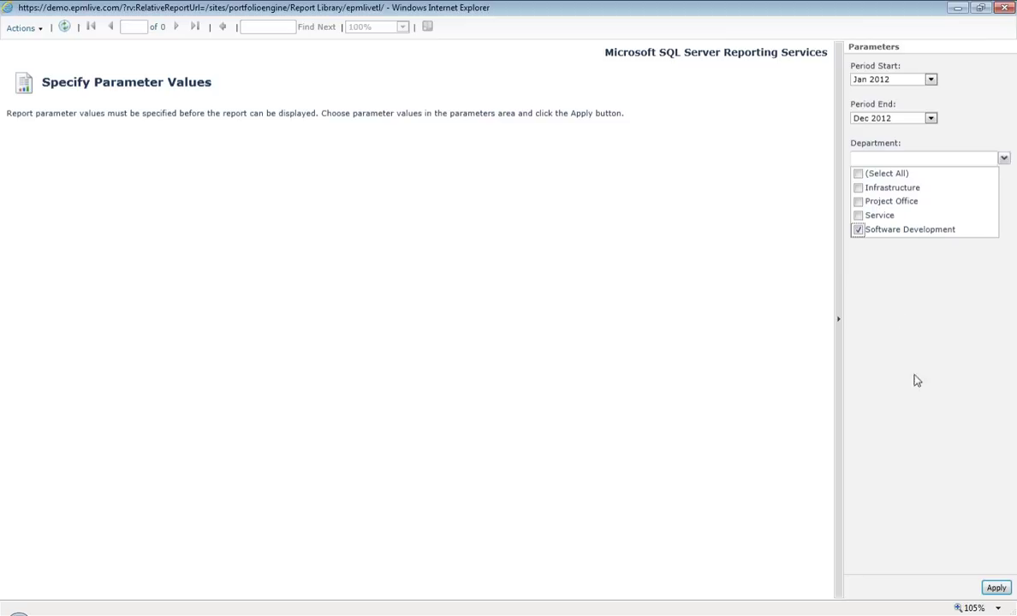
left_click(996, 588)
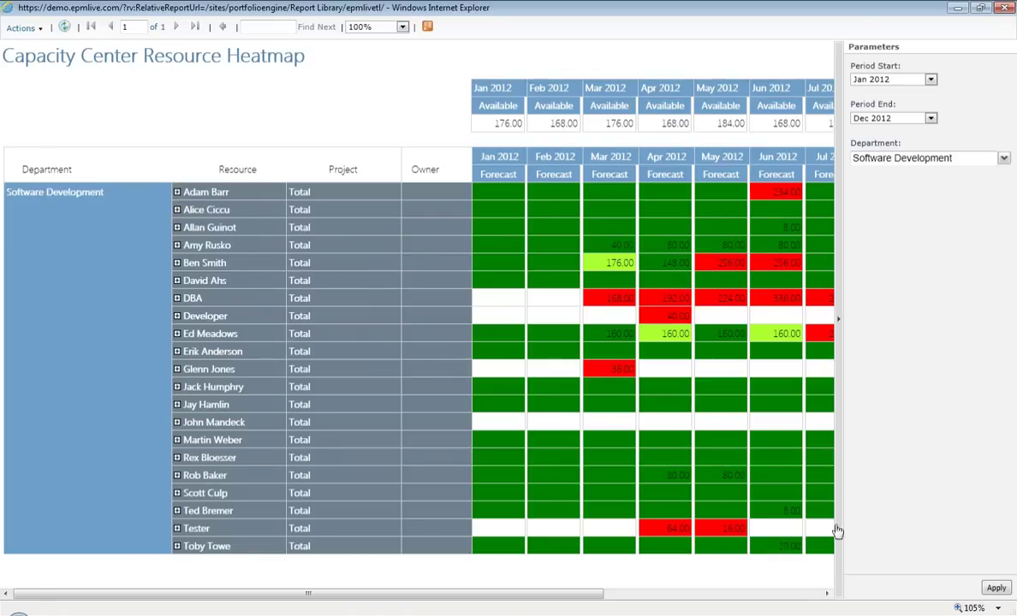
- Hide the parameters, expand Adam Barr's heatmap row by project, then close the report window
left_click(840, 323)
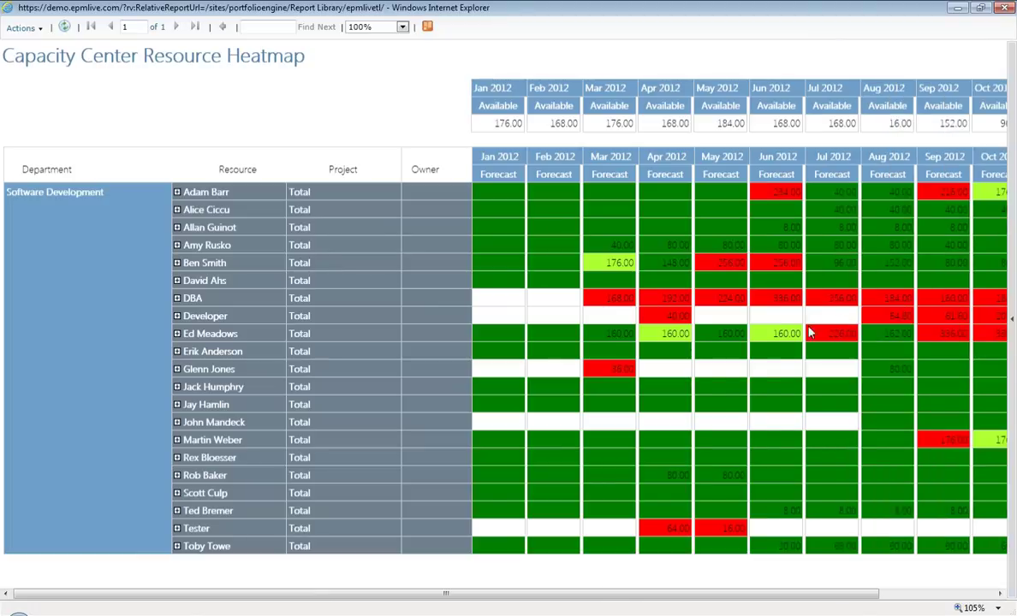
left_click(34, 32)
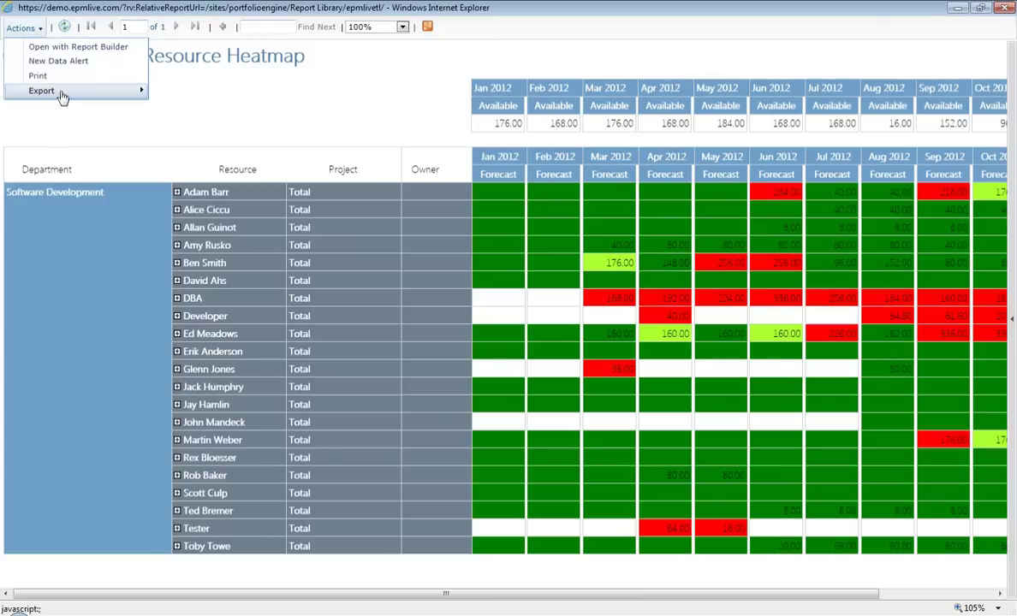
left_click(302, 104)
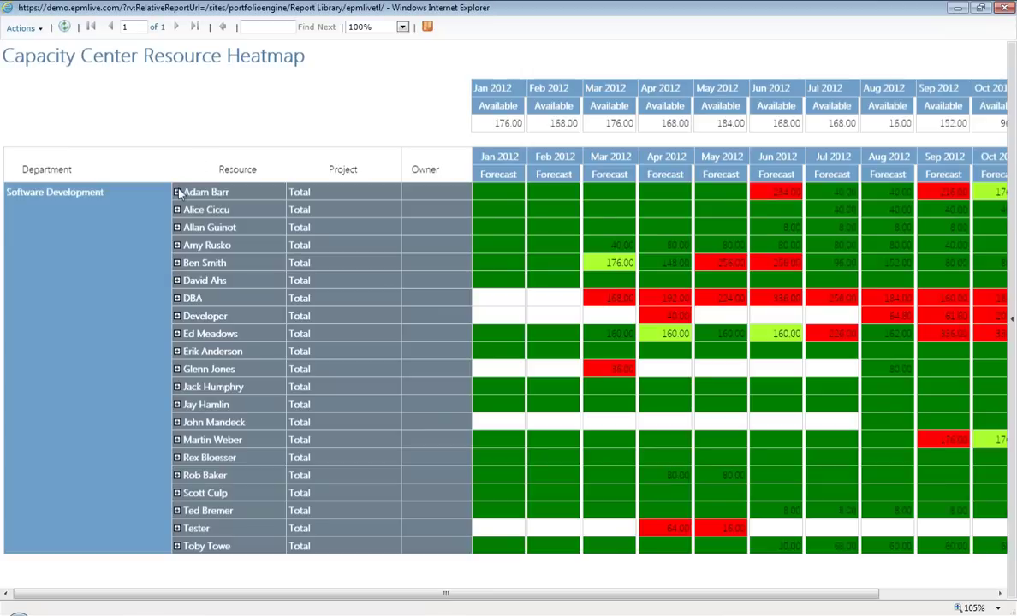
left_click(177, 192)
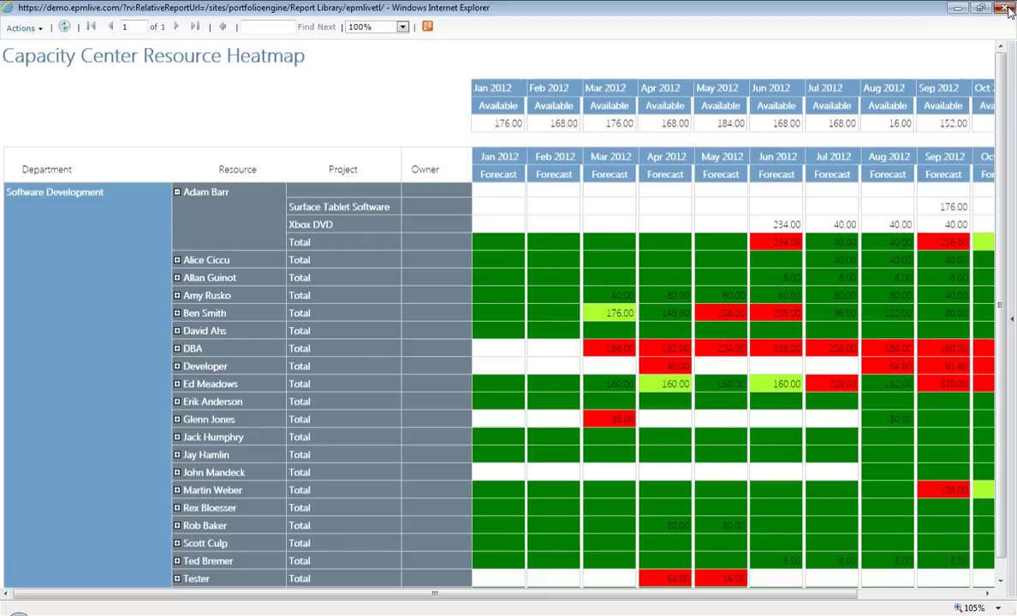
left_click(961, 8)
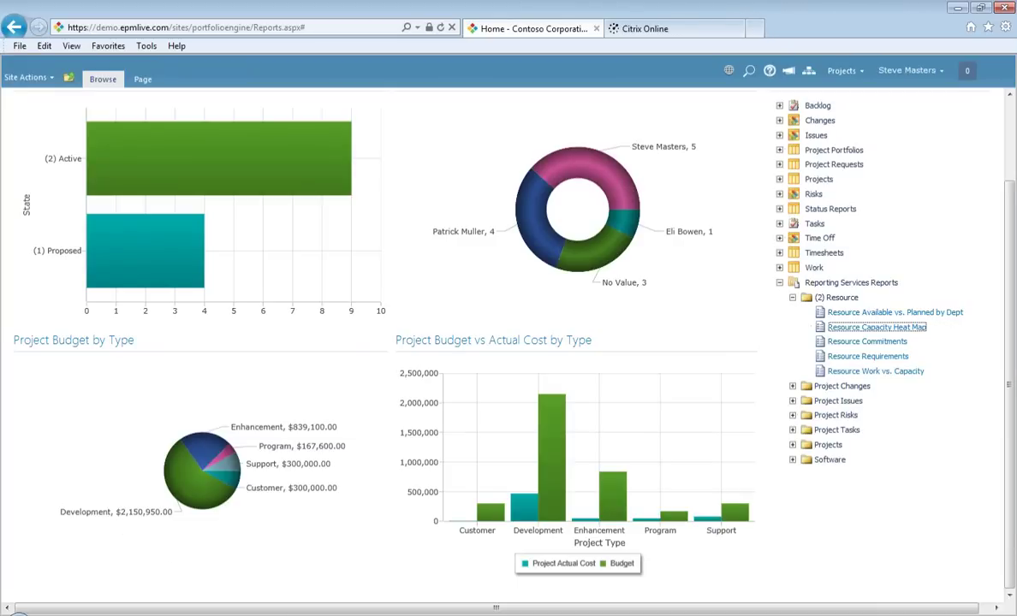
key("alt+Tab")
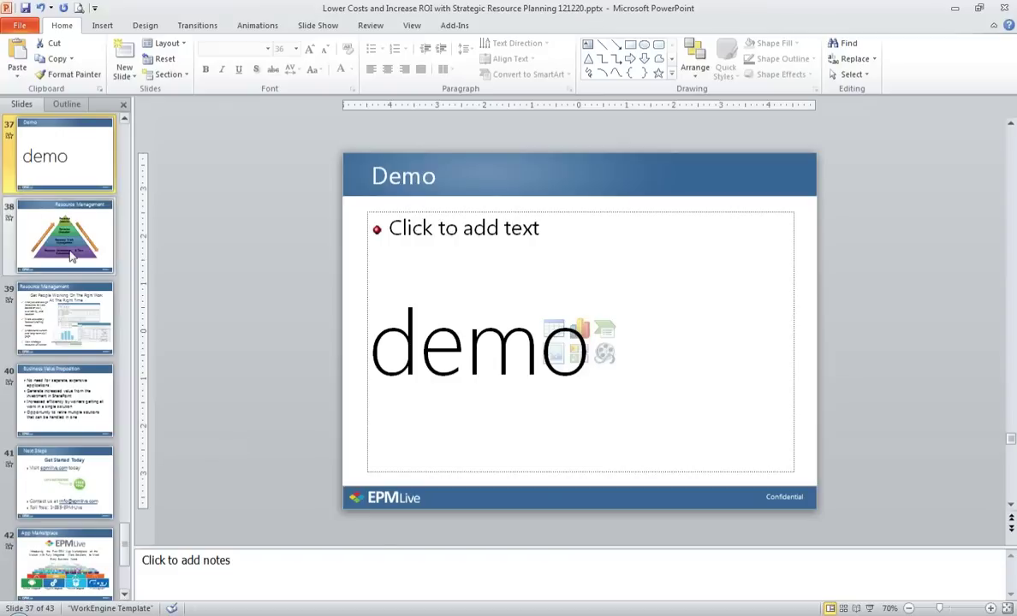
- Start the slide show from slide 38, Resource Management
left_click(72, 257)
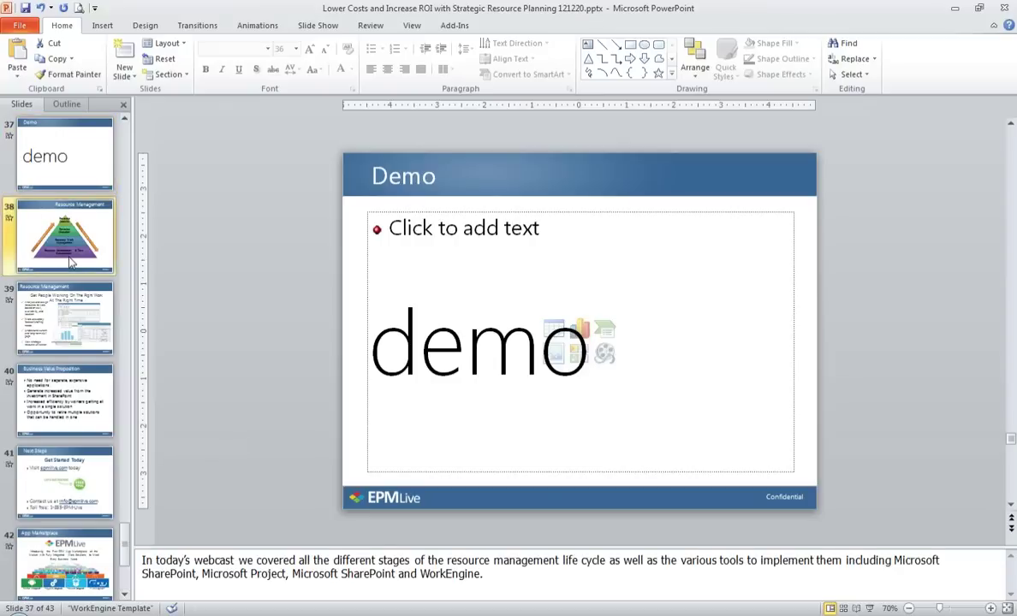
left_click(870, 609)
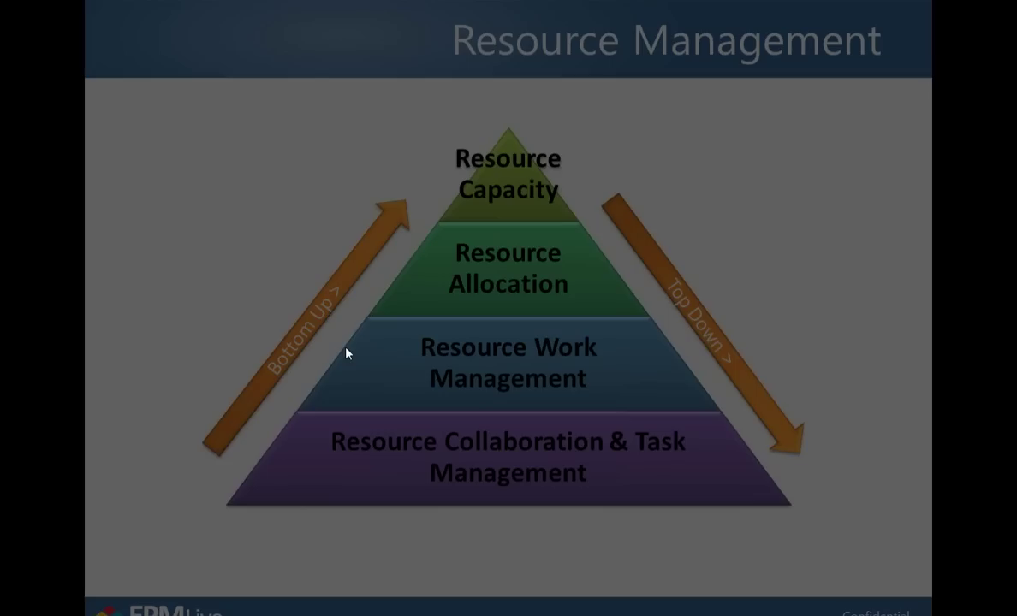